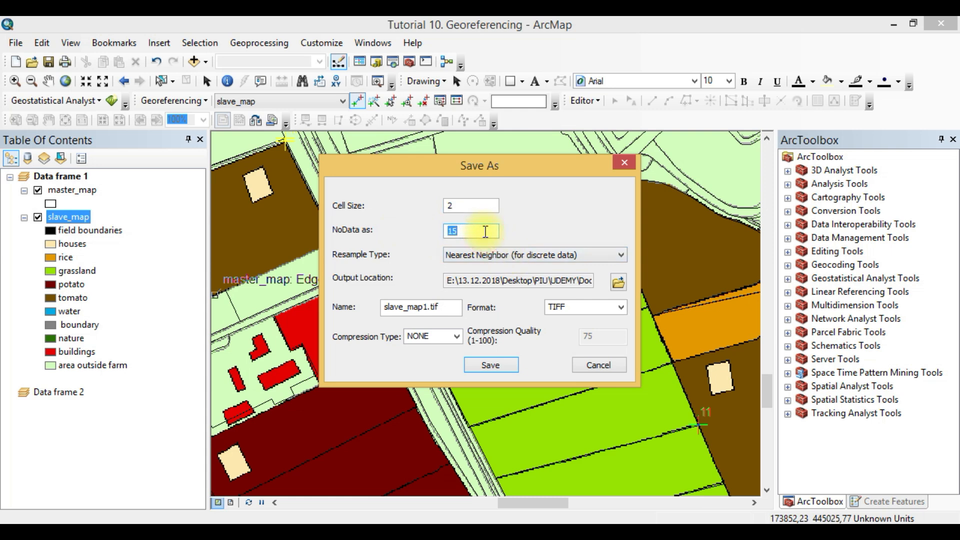
Set the NoData value to "no data" and the resample type to Nearest Neighbor for the rectified slave_map raster.
type("2")
key("BackSpace")
type("no data")
left_click(491, 259)
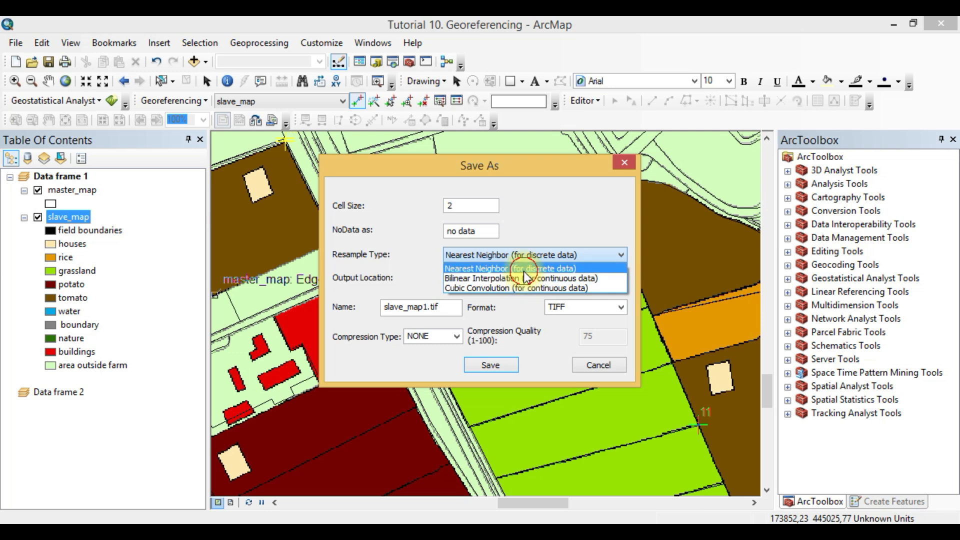
left_click(500, 269)
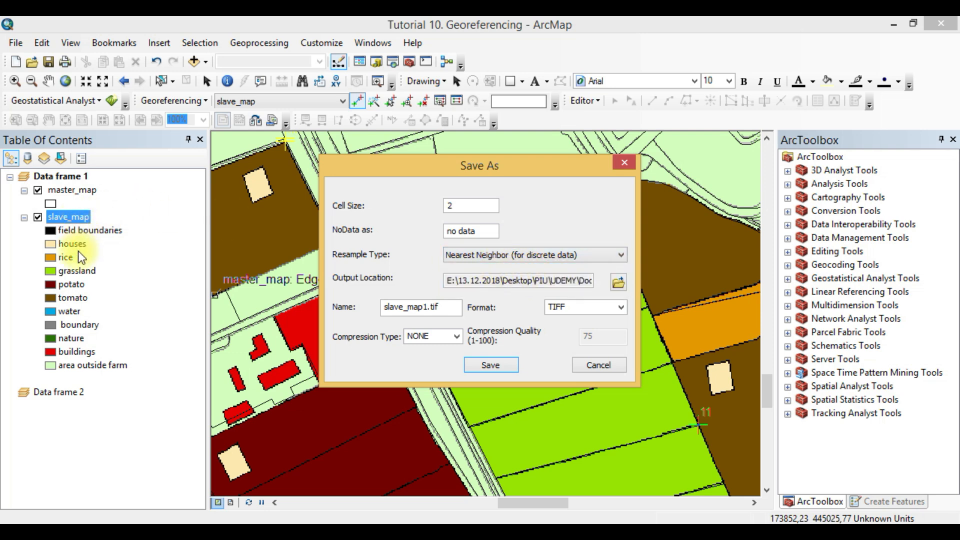
Save the rectified raster in GRID format under the name slave_1st_nn.
left_click(619, 309)
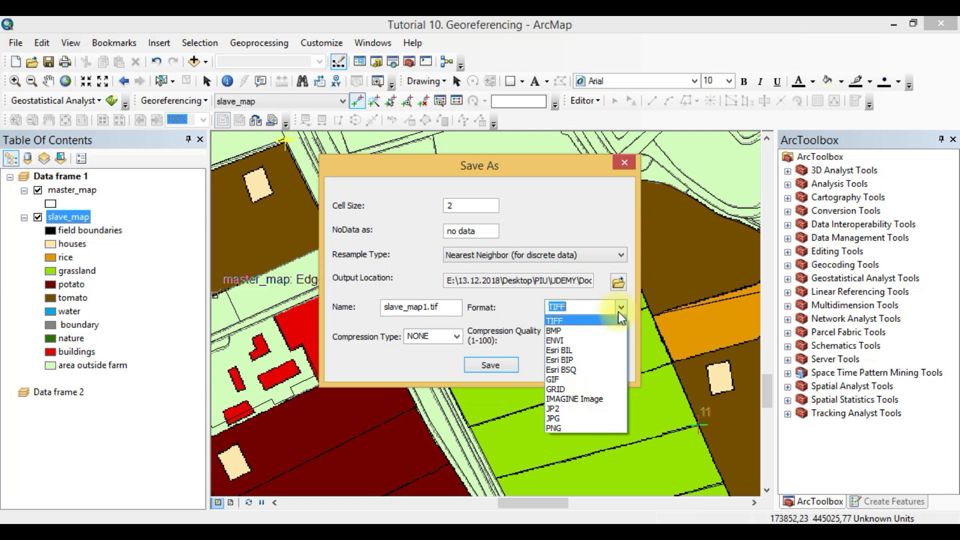
left_click(560, 392)
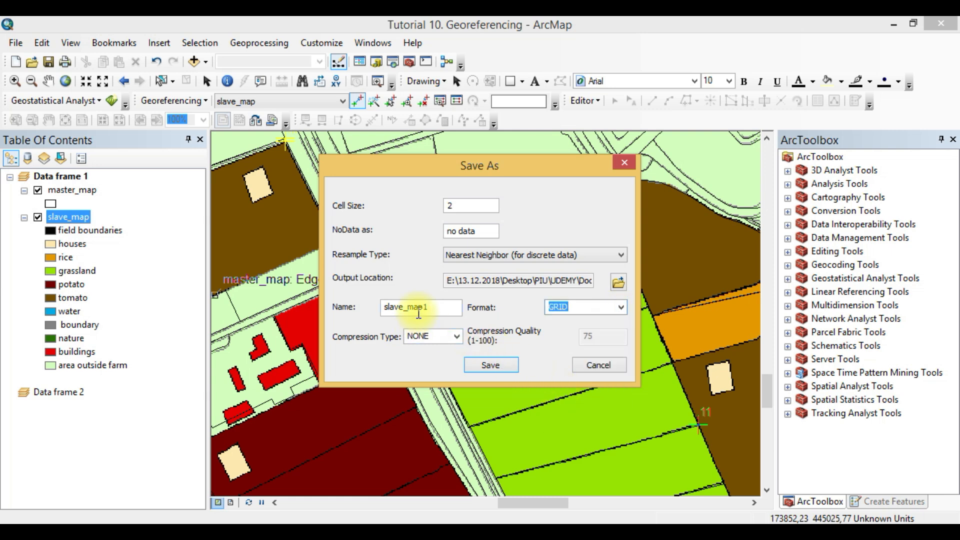
left_click(437, 307)
key("BackSpace")
key("BackSpace")
key("BackSpace")
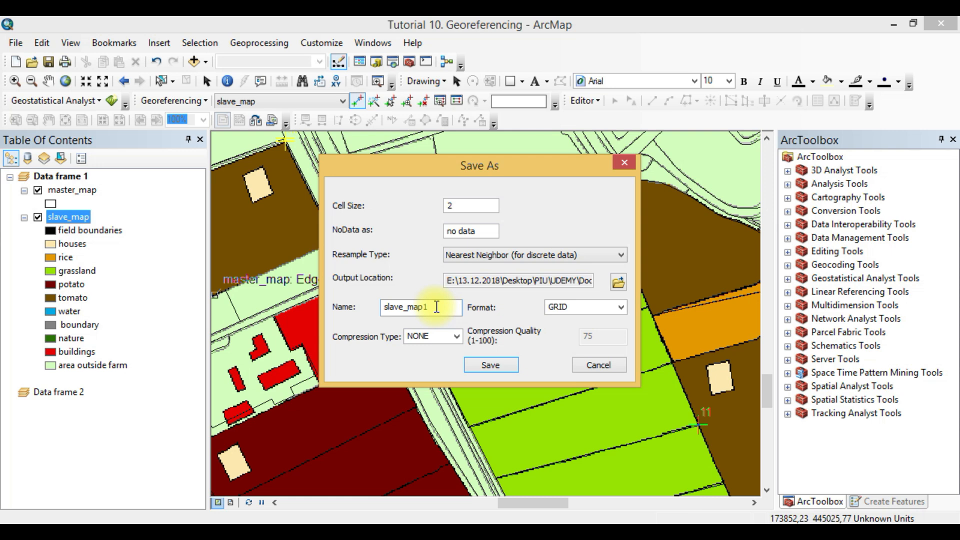
key("BackSpace")
key("BackSpace")
left_click(215, 529)
key("alt+Tab")
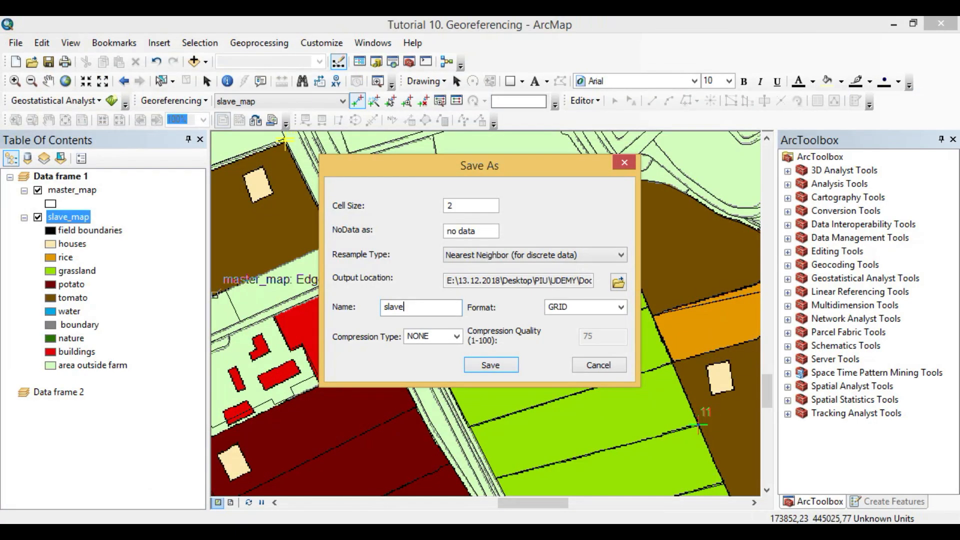
type("_1st_nn")
left_click(493, 365)
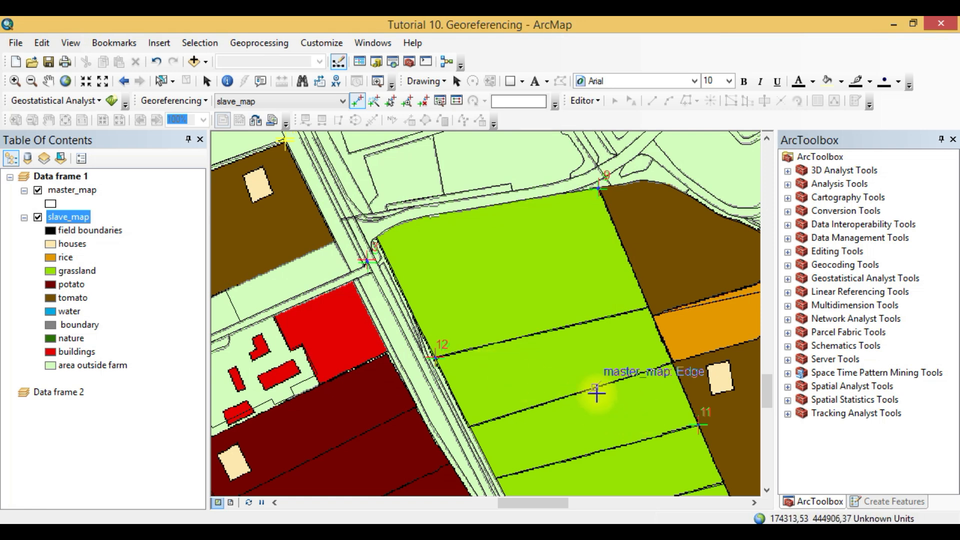
Rectify slave_map again with cell size 2, NoData as "no data" and Bilinear Interpolation resampling.
left_click(185, 102)
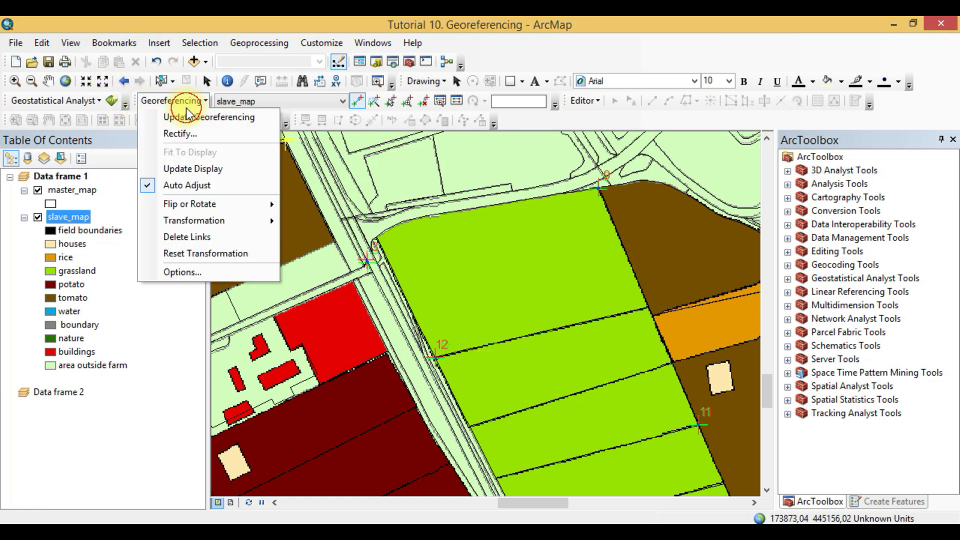
left_click(164, 134)
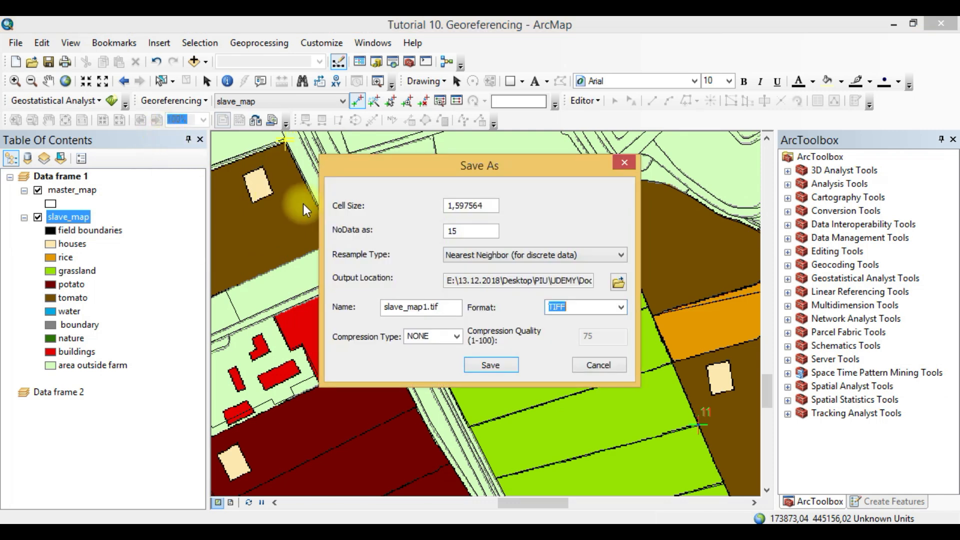
left_click_drag(487, 206, 327, 197)
type("2")
left_click_drag(463, 231, 366, 228)
type("no ")
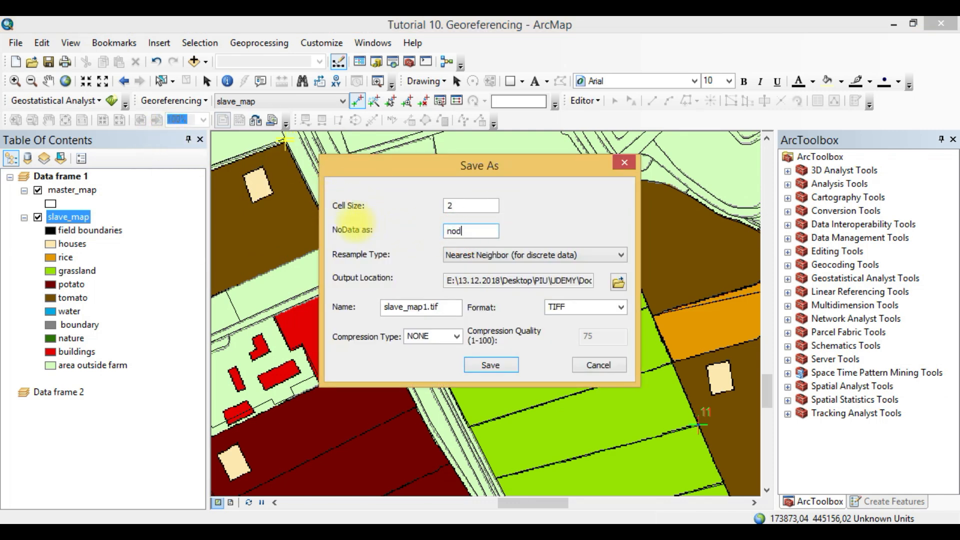
type("data")
left_click(511, 253)
left_click(499, 278)
Save the bilinear version in GRID format under the name slave_1st_bl.
left_click(618, 306)
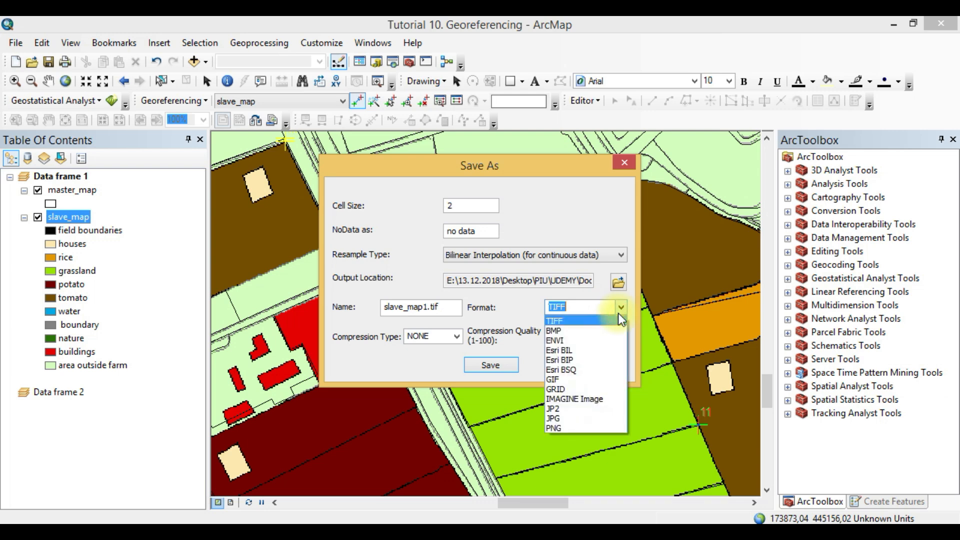
left_click(557, 390)
left_click_drag(438, 307, 408, 311)
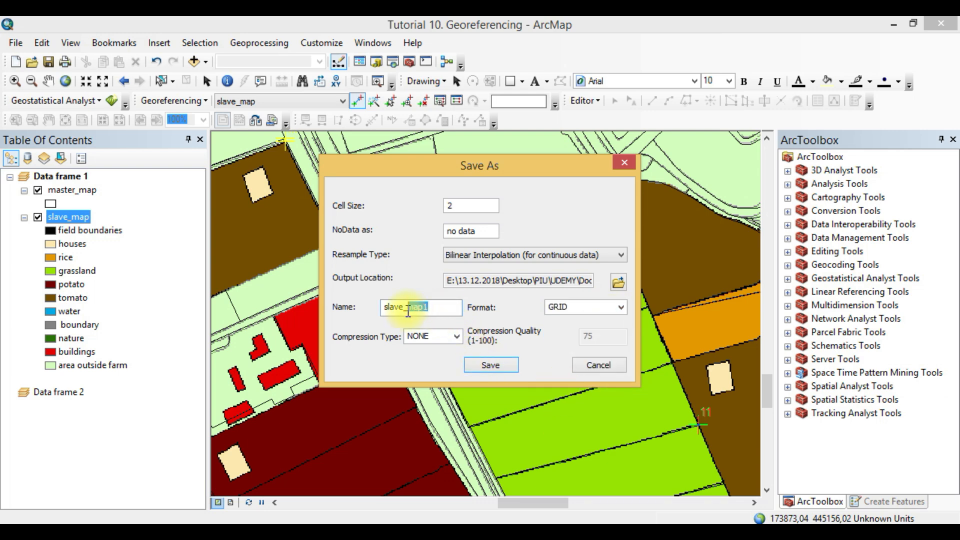
type("1st_bl")
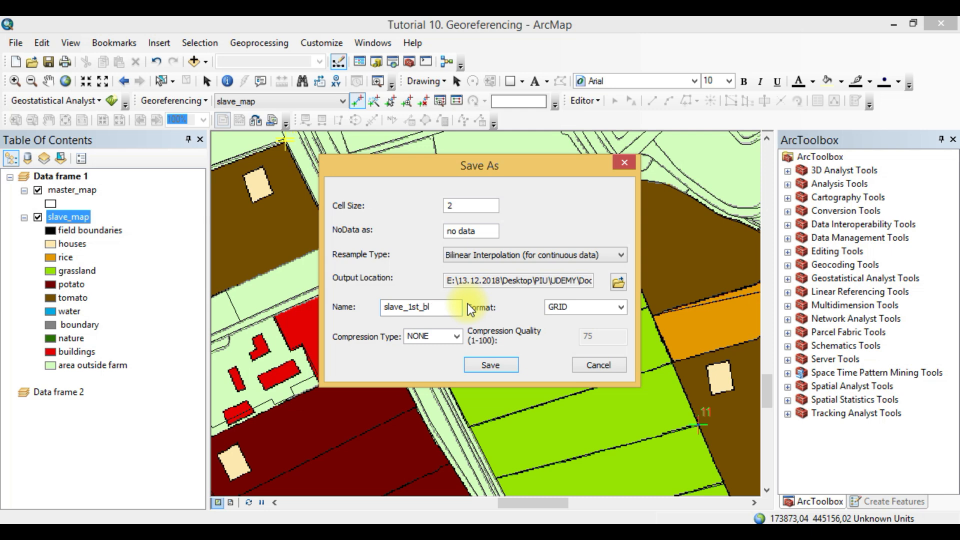
key("BackSpace")
type("l")
left_click(490, 364)
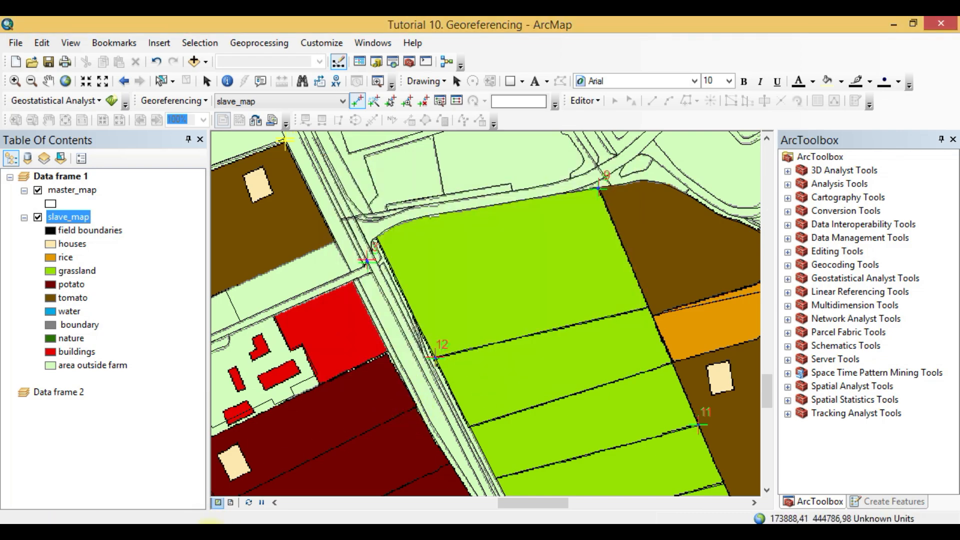
Reopen the Rectify dialog and paste its screenshot into the Word tutorial document above question a, scaled down to about 8 cm wide.
left_click(210, 531)
left_click(210, 532)
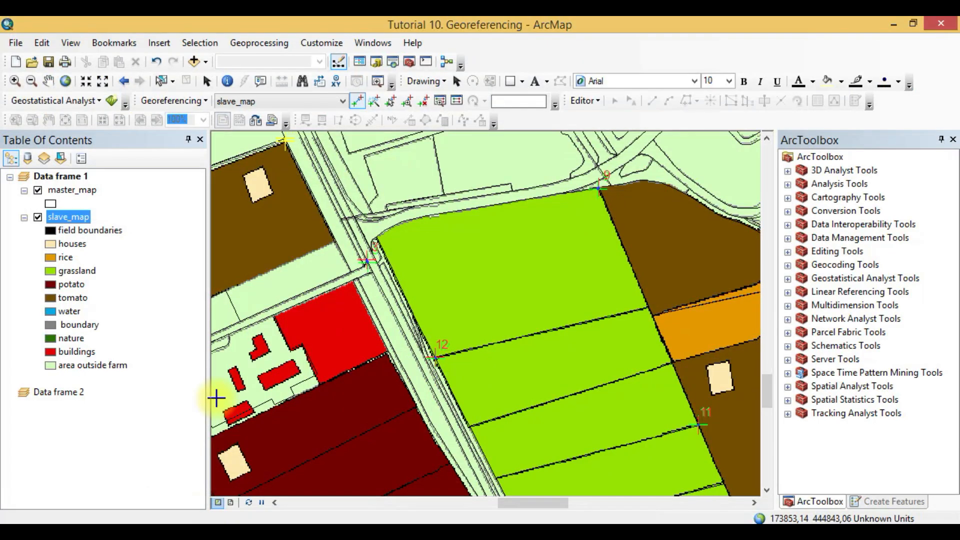
left_click(169, 102)
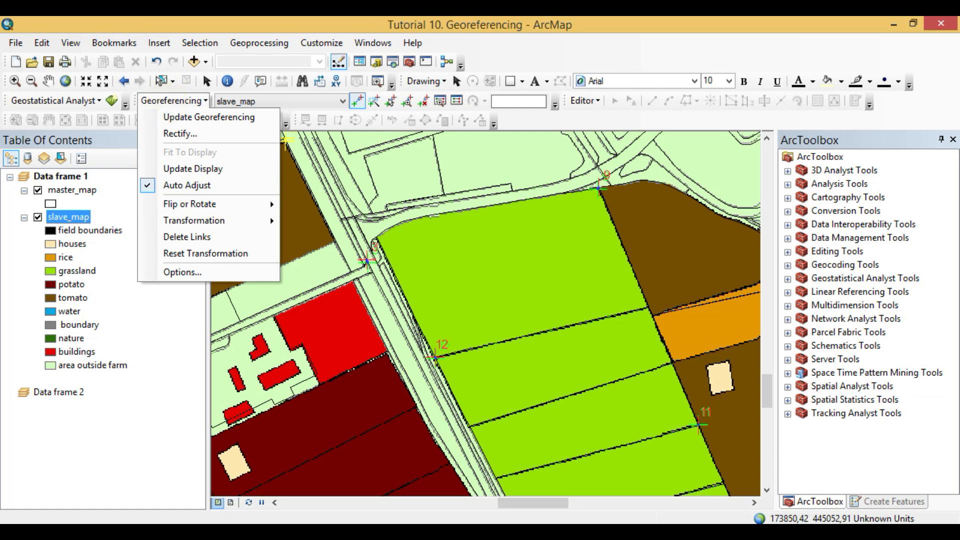
left_click(163, 133)
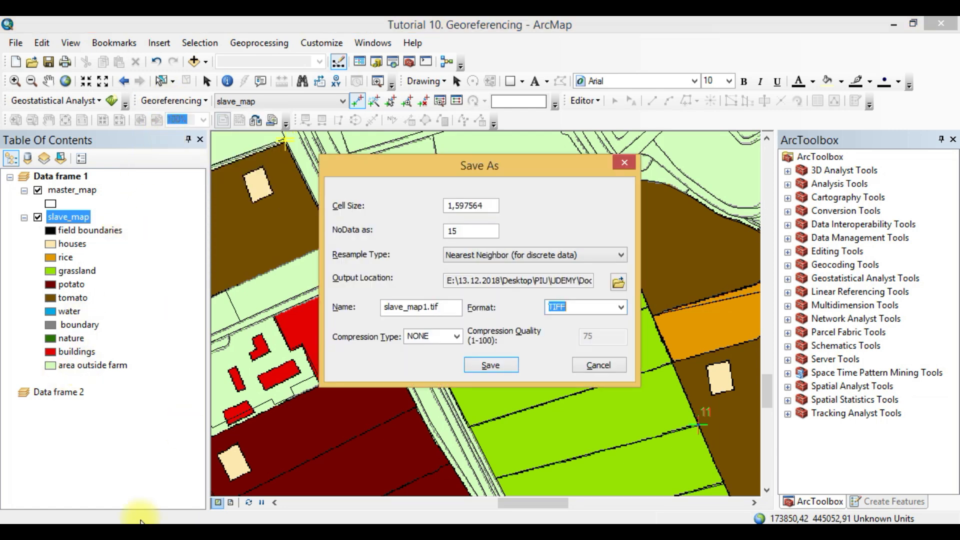
left_click(210, 532)
key("ctrl+v")
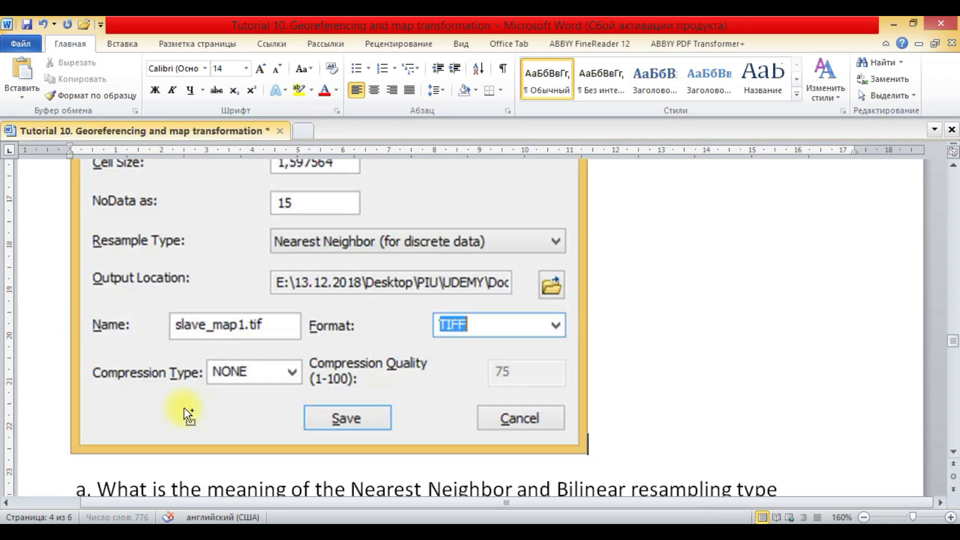
left_click(288, 331)
left_click_drag(588, 454, 430, 281)
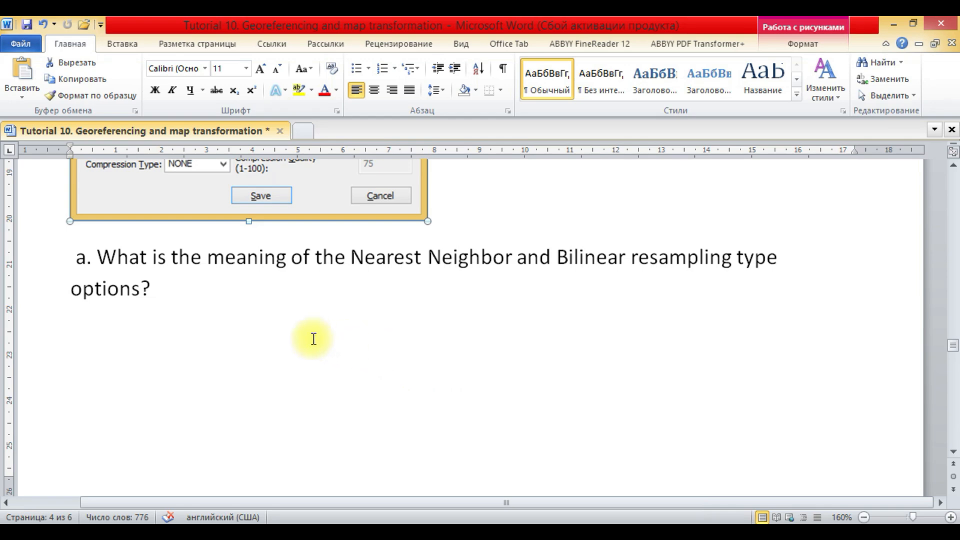
Centre the Resampling picture and the grid-with-crosses picture below it on the page.
scroll(313, 339, "down", 10)
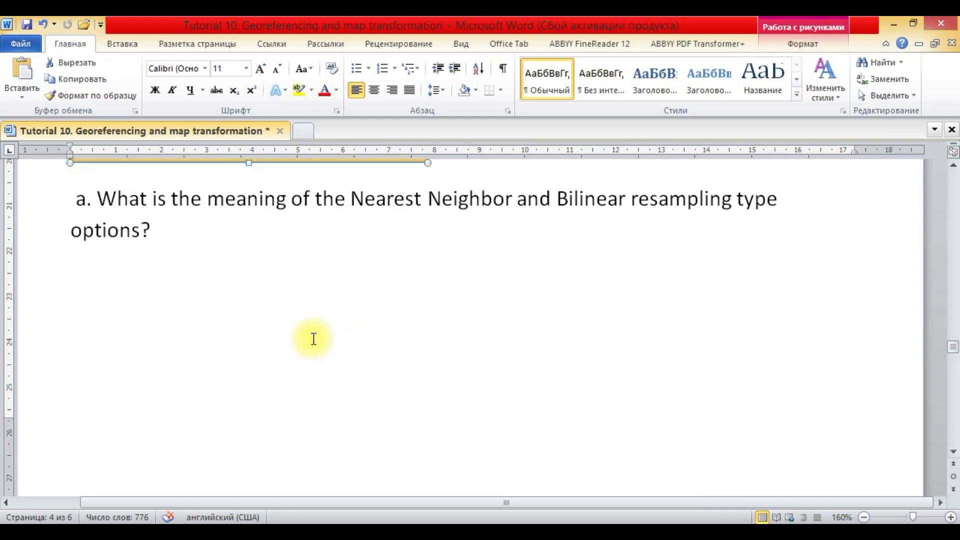
left_click(278, 310)
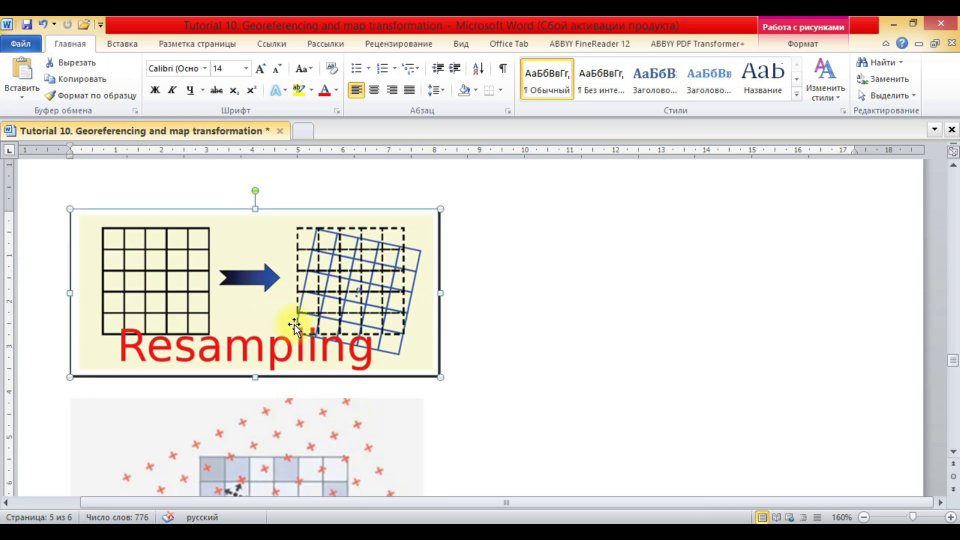
left_click(373, 90)
scroll(344, 345, "down", 2)
left_click(304, 353)
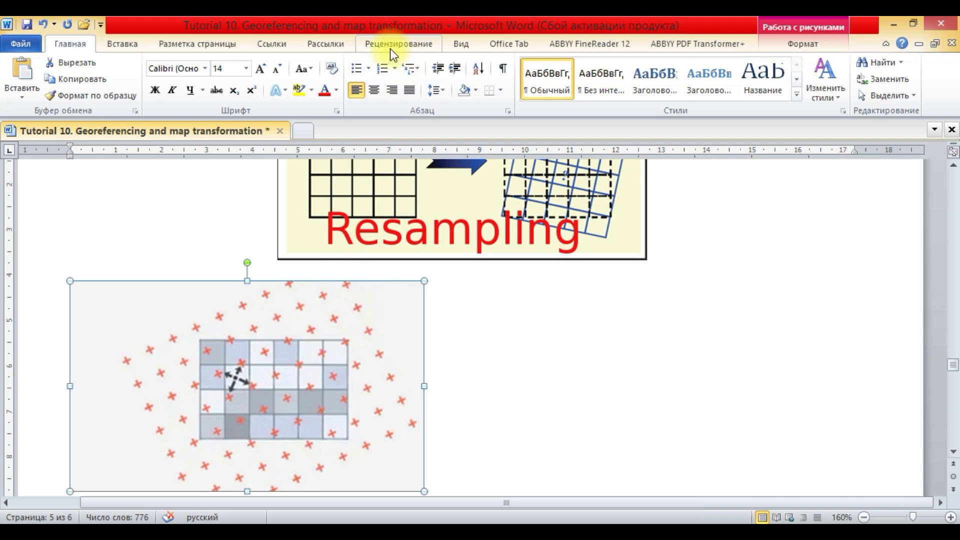
left_click(374, 90)
Examine the two resampling illustrations and read the instructions for adding the output rasters to Data frame 2.
scroll(500, 255, "up", 2)
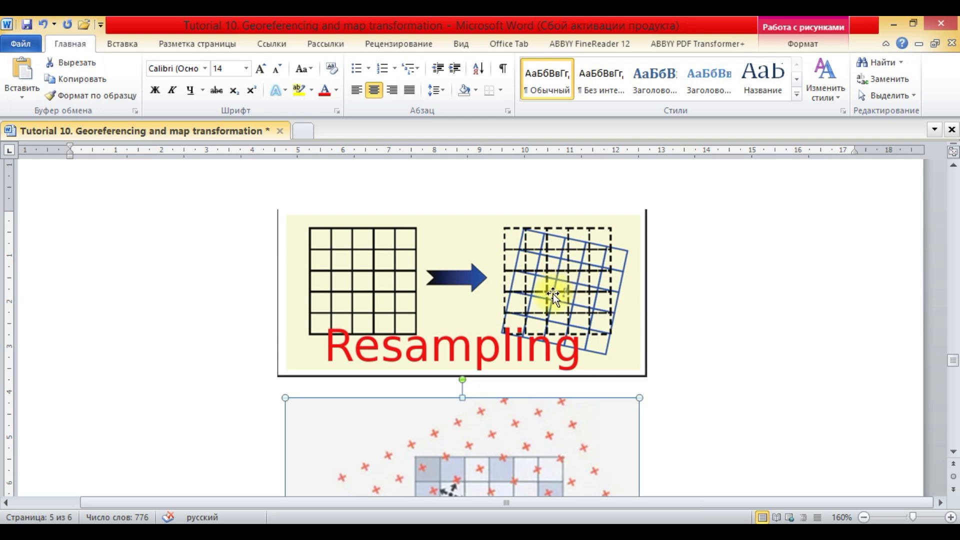
scroll(574, 327, "down", 3)
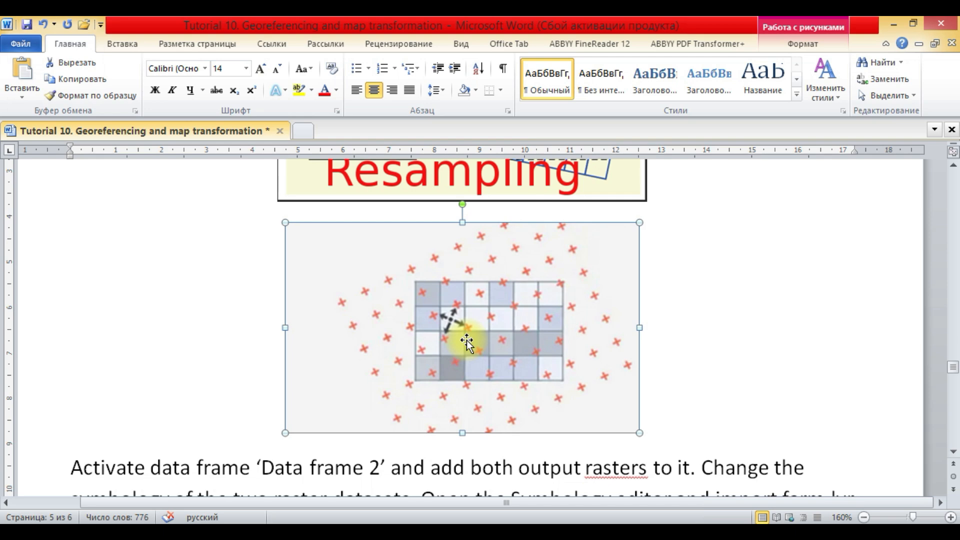
scroll(466, 342, "down", 3)
scroll(467, 340, "down", 2)
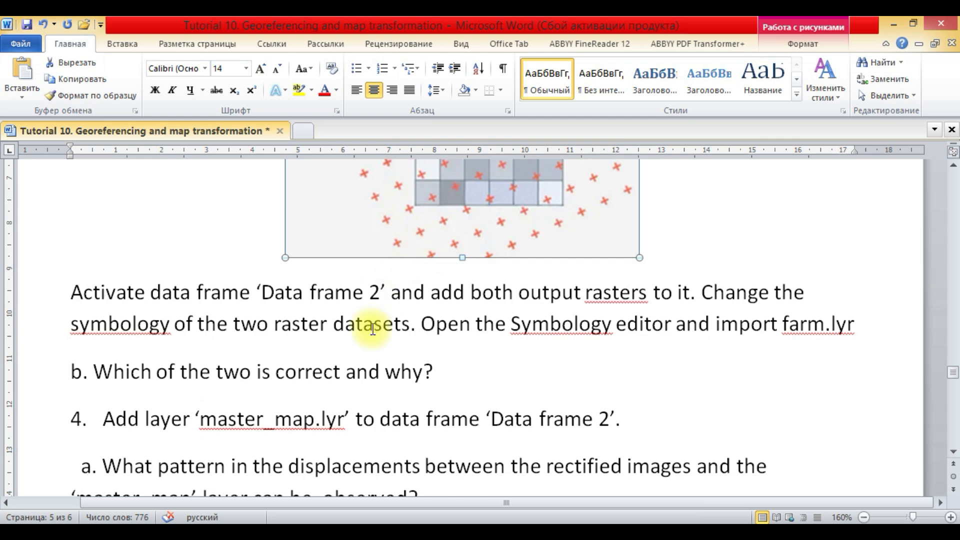
left_click(580, 378)
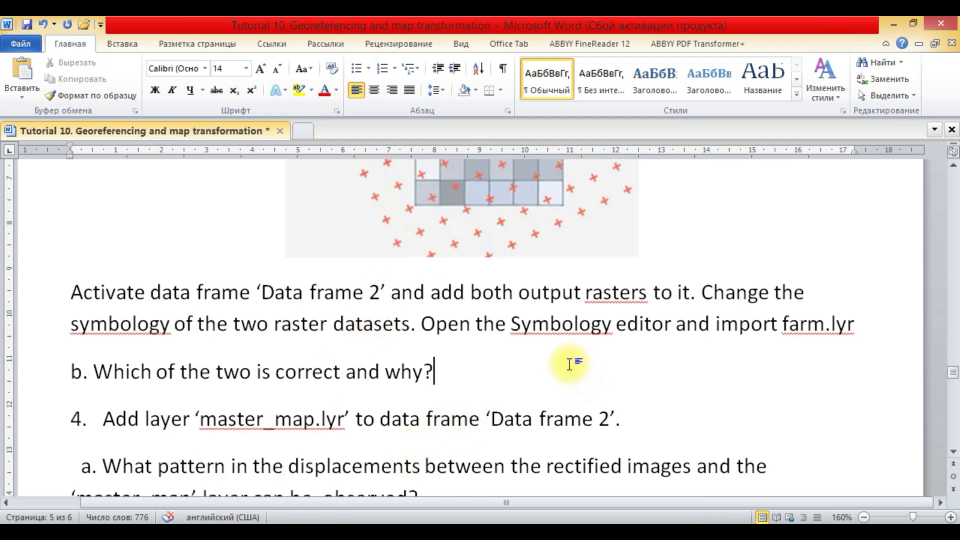
Switch back to ArcMap, dismiss the open Rectify dialog without saving, and activate Data frame 2.
left_click(100, 531)
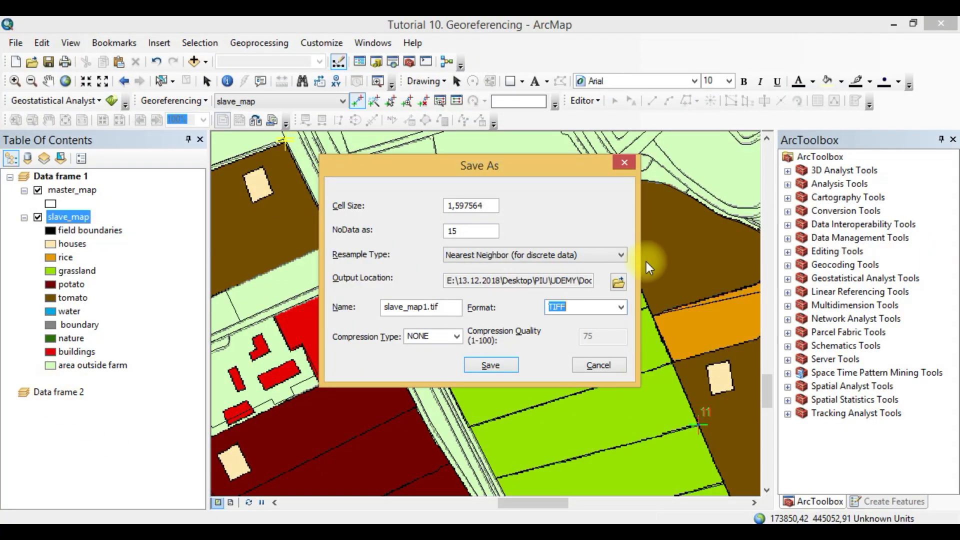
left_click(623, 161)
left_click(76, 395)
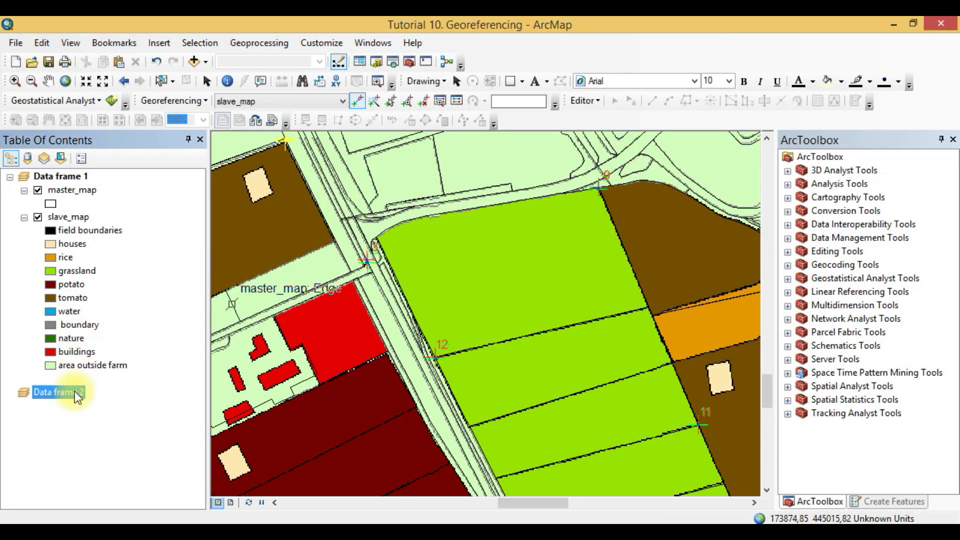
scroll(412, 332, "up", 2)
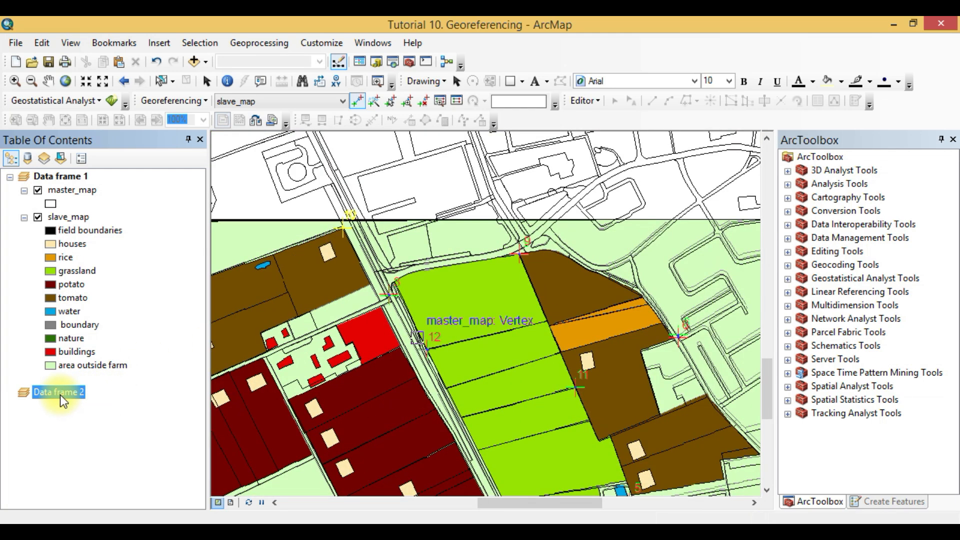
right_click(60, 394)
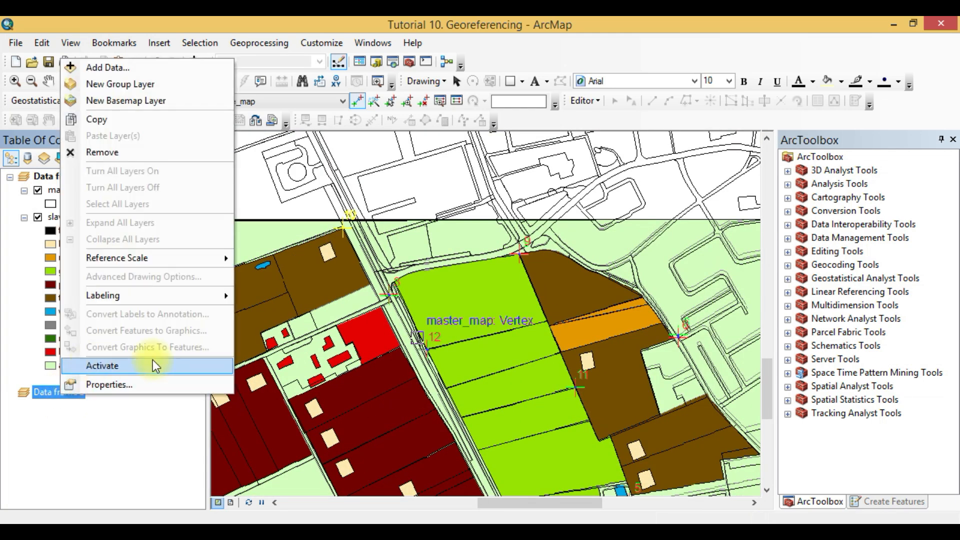
left_click(456, 101)
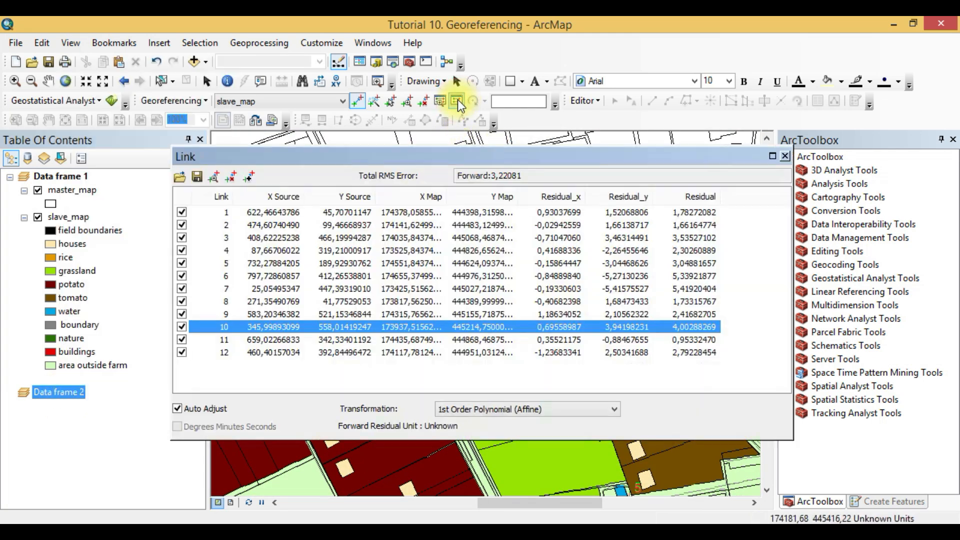
left_click(786, 156)
right_click(63, 389)
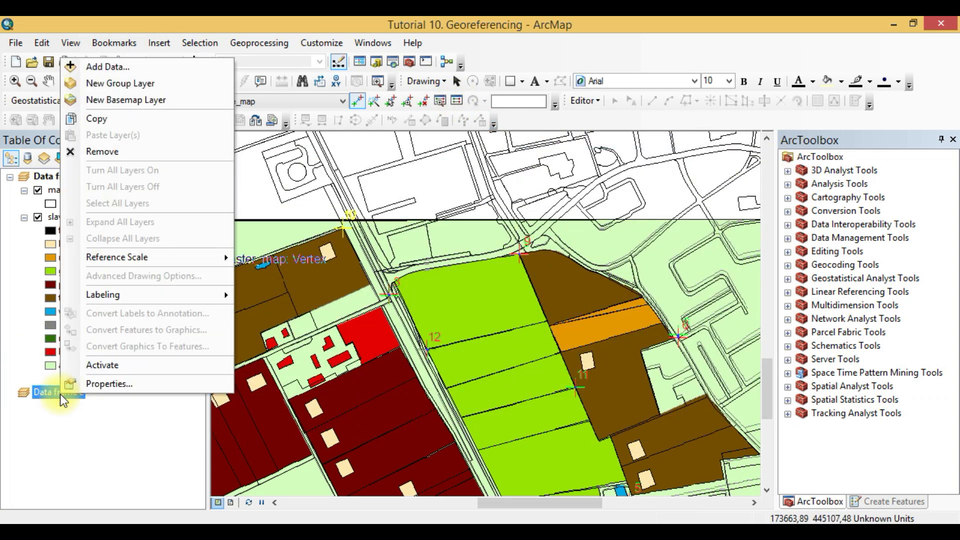
left_click(95, 366)
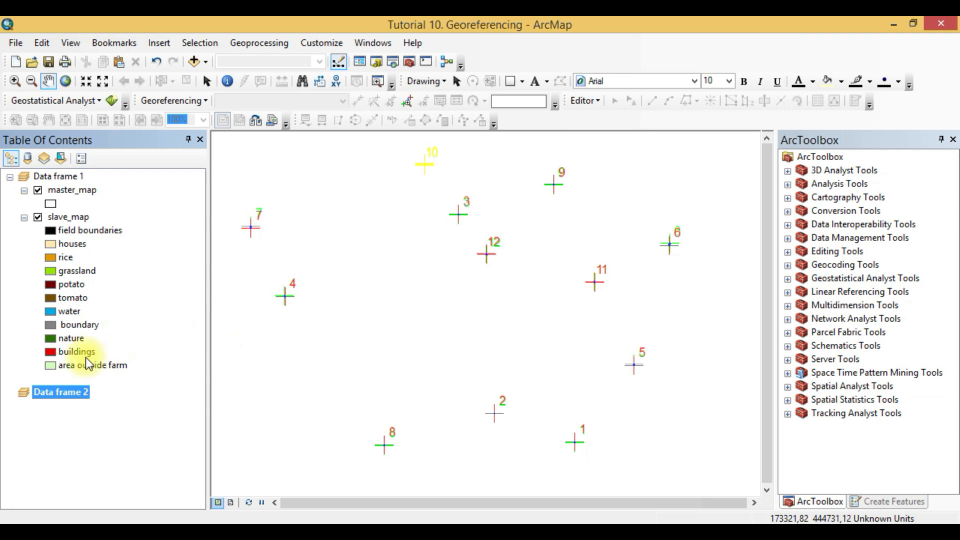
Add the rectified rasters slave_1st_bl and slave_1st_nn to Data frame 2, dismissing the antivirus notification and accepting the unknown spatial reference.
left_click(148, 405)
left_click(86, 392)
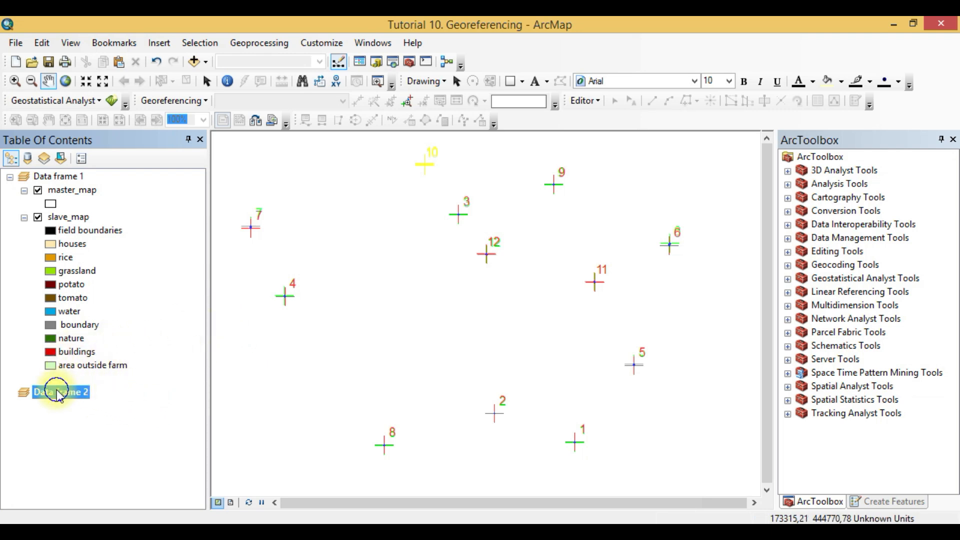
right_click(59, 394)
left_click(96, 60)
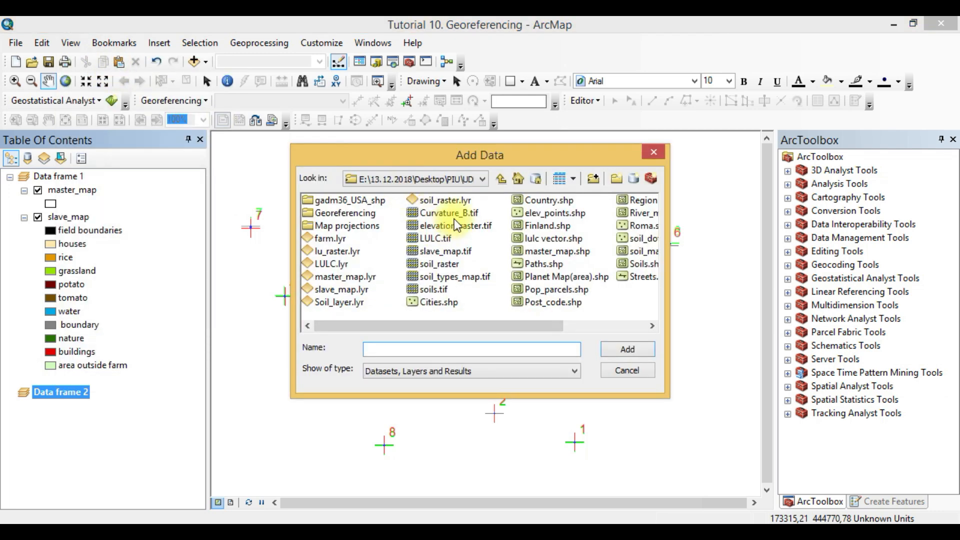
left_click(501, 179)
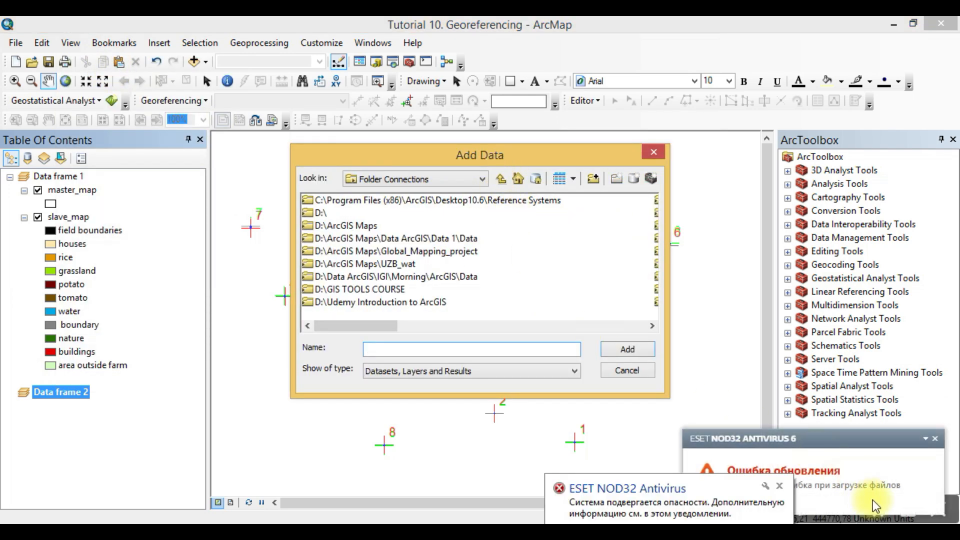
left_click(935, 439)
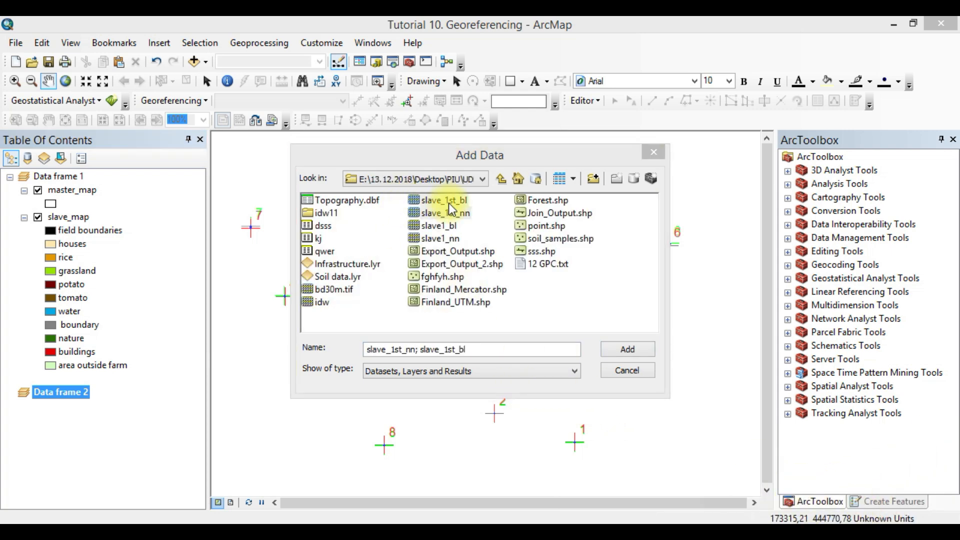
left_click(443, 201)
left_click(444, 213, "ctrl")
left_click(627, 348)
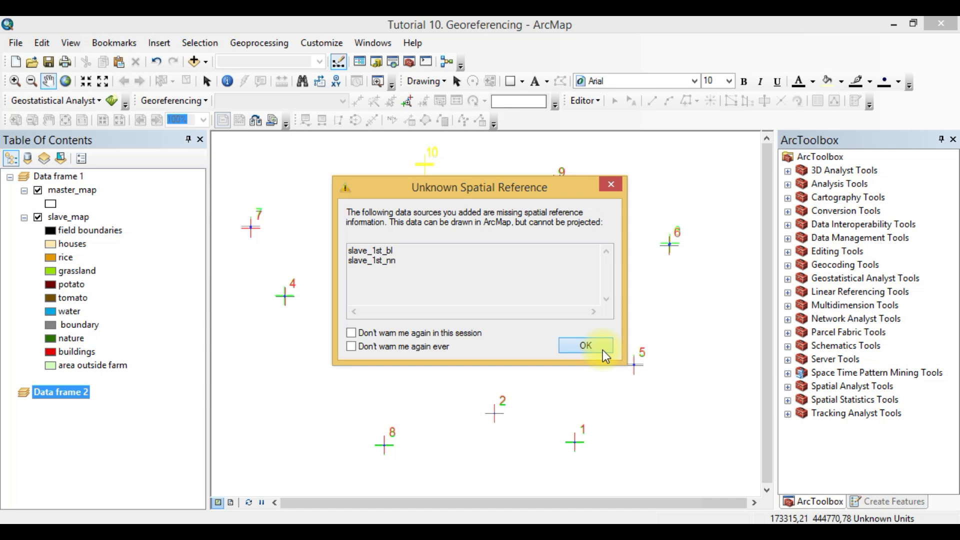
left_click(602, 350)
scroll(425, 345, "down", 2)
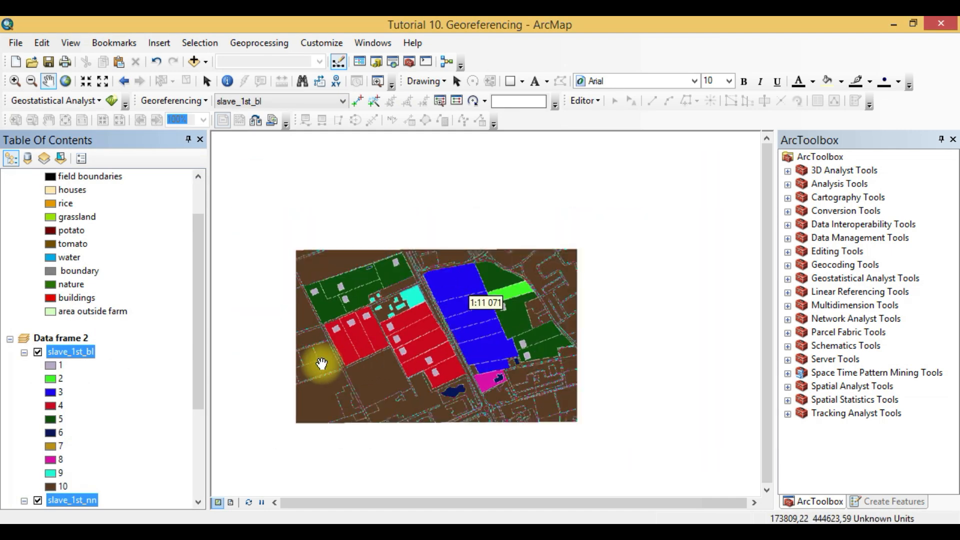
left_click_drag(196, 378, 196, 450)
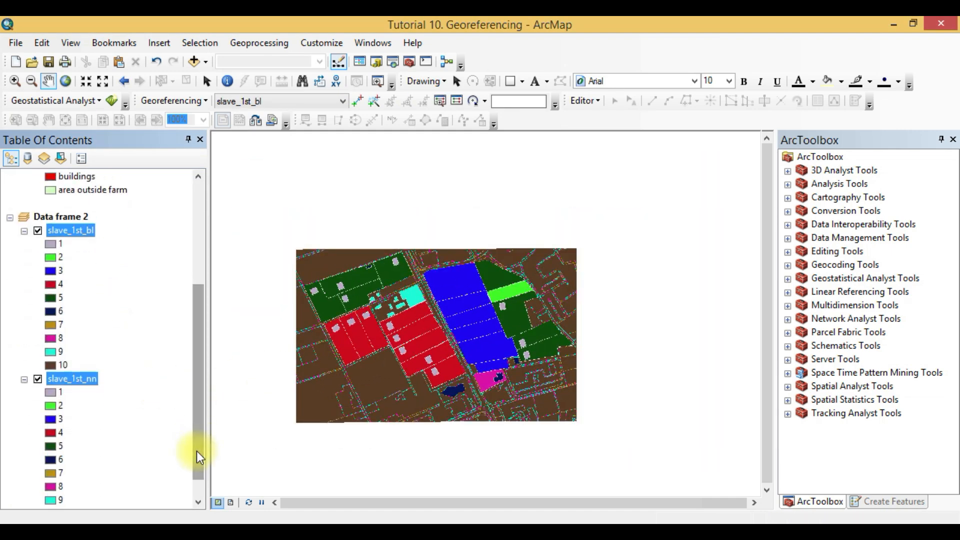
left_click(217, 530)
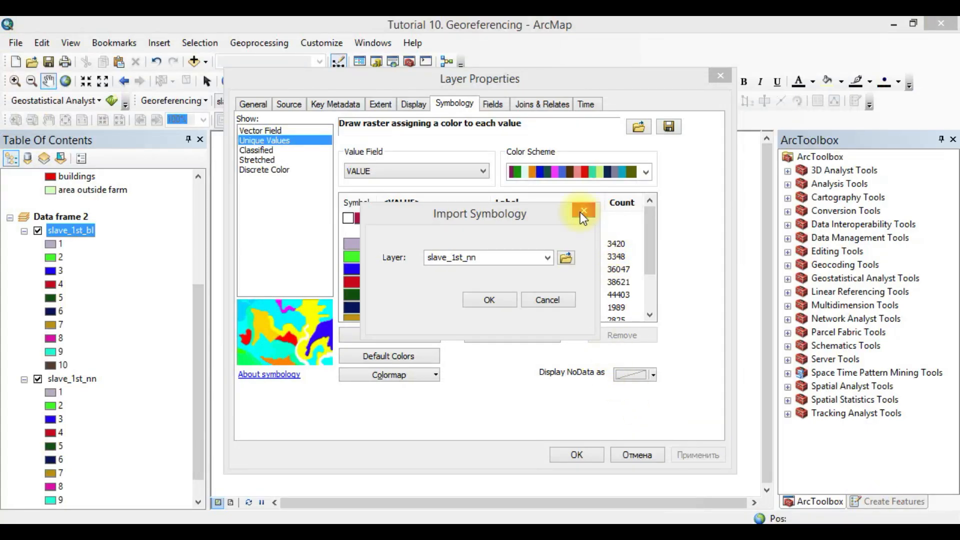
left_click(582, 215)
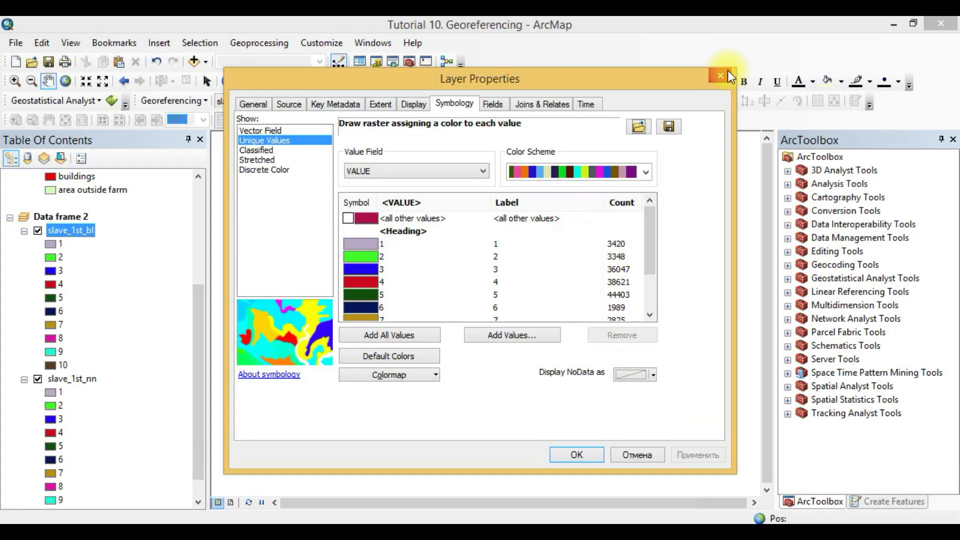
left_click(720, 76)
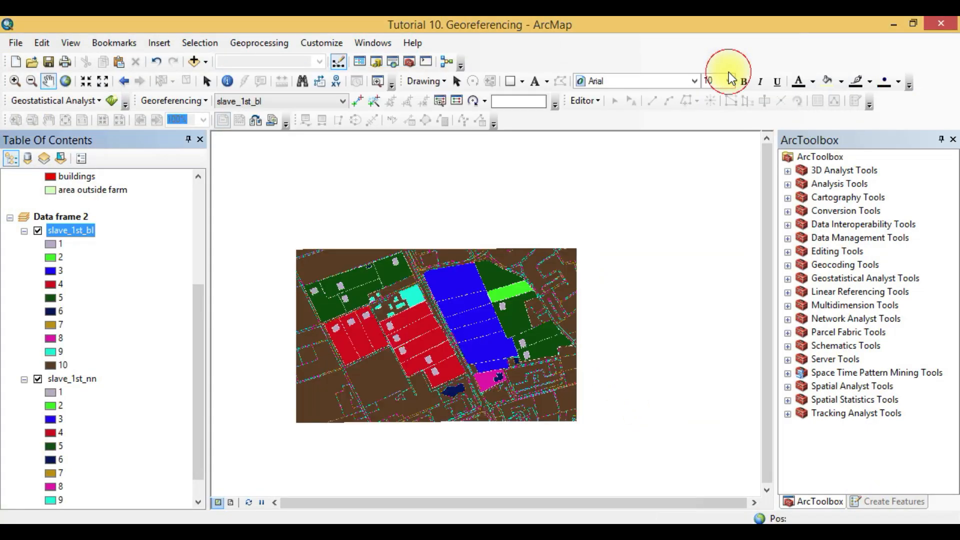
Move the slave_1st_nn layer above slave_1st_bl in Data frame 2.
left_click(75, 379)
scroll(70, 281, "up", 2)
scroll(72, 282, "up", 3)
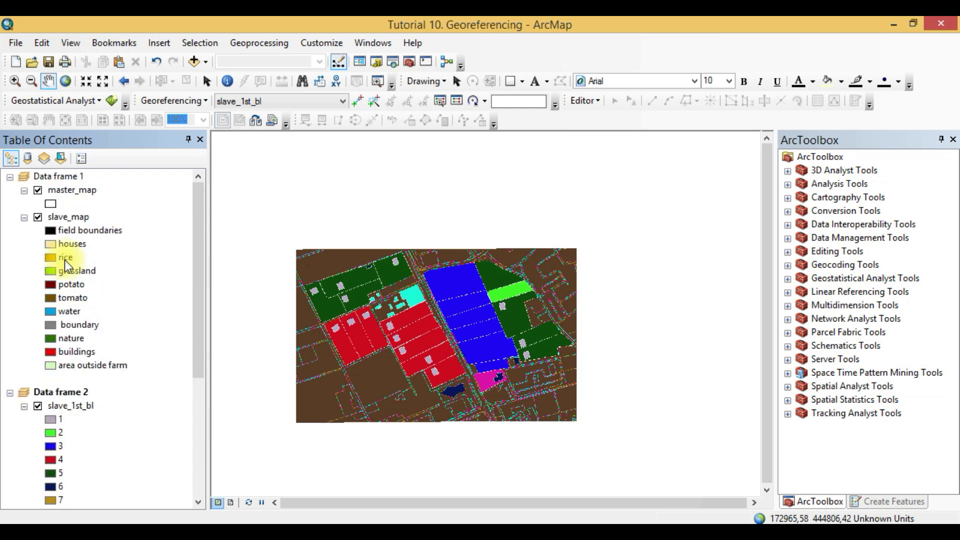
scroll(75, 321, "down", 3)
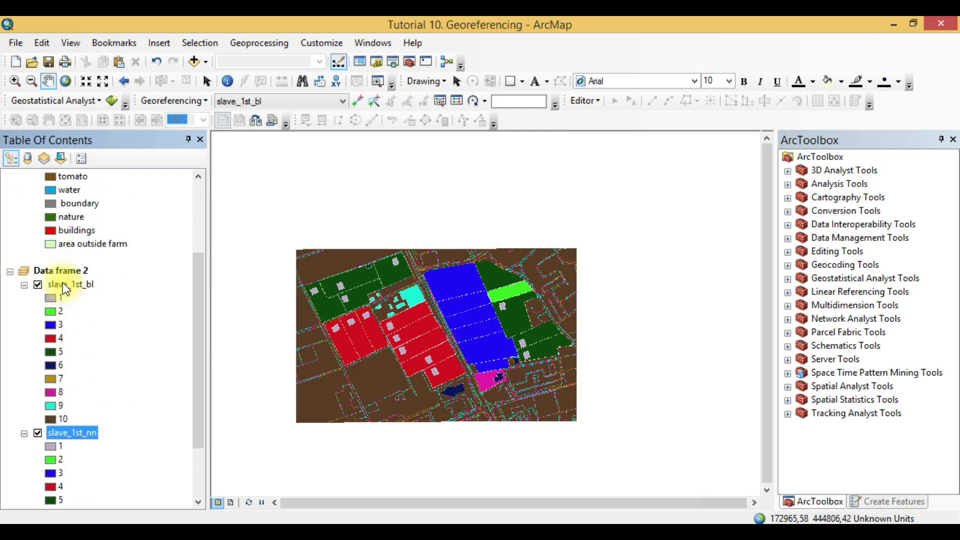
left_click(63, 286)
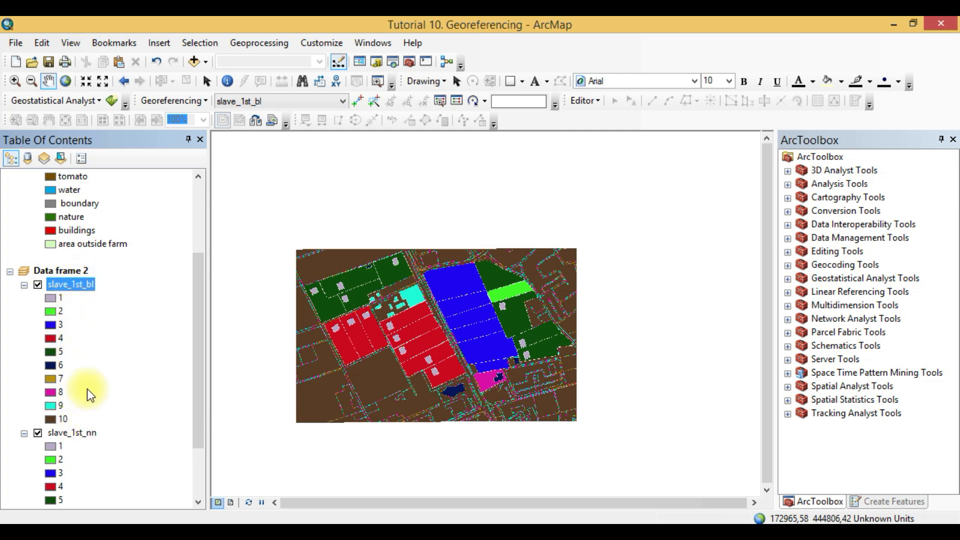
left_click(62, 431)
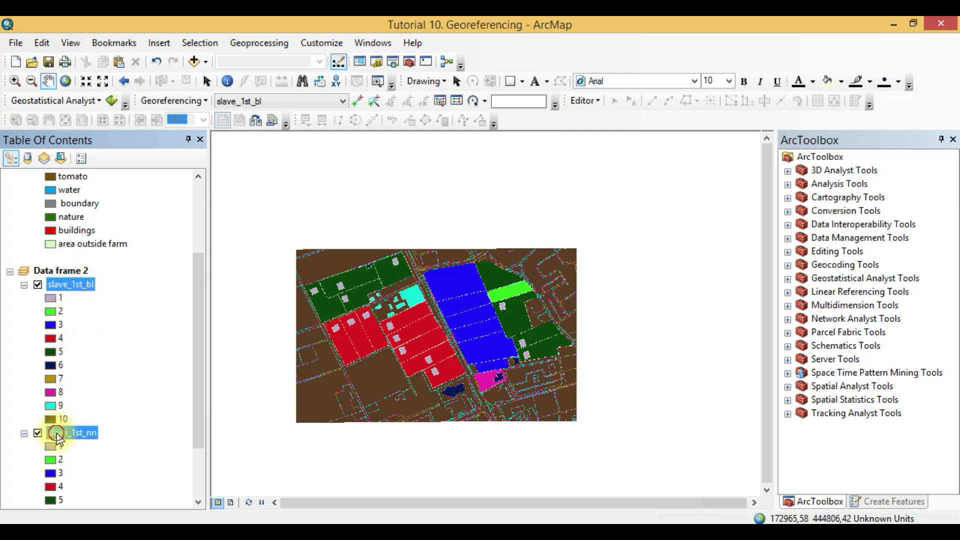
left_click_drag(56, 279, 75, 285)
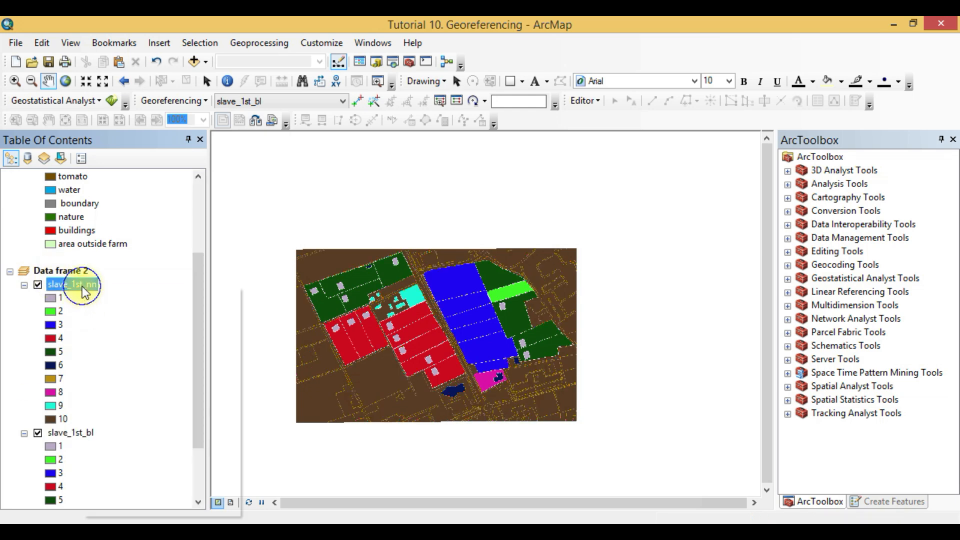
Import the symbology of slave_map.lyr into the slave_1st_nn layer and apply it.
right_click(83, 289)
left_click(152, 501)
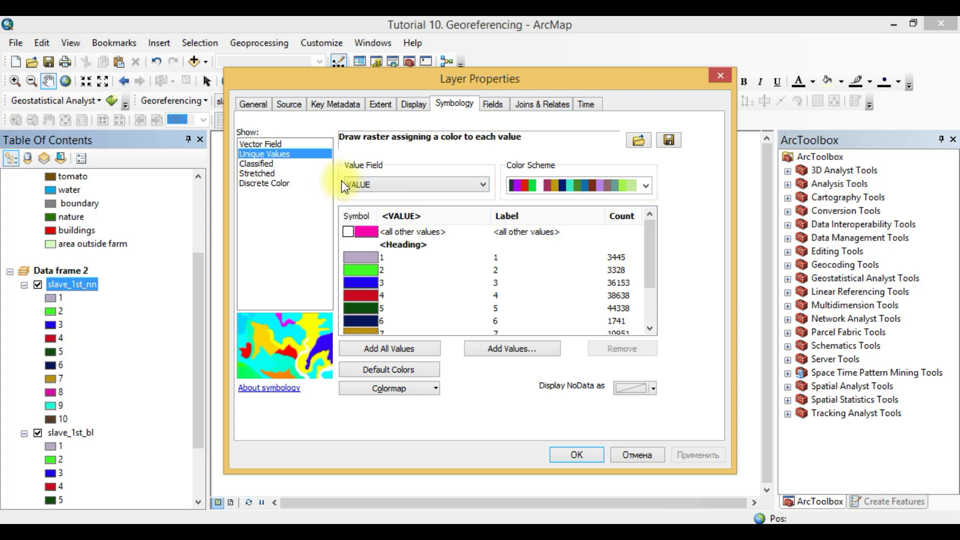
scroll(534, 179, "down", 1)
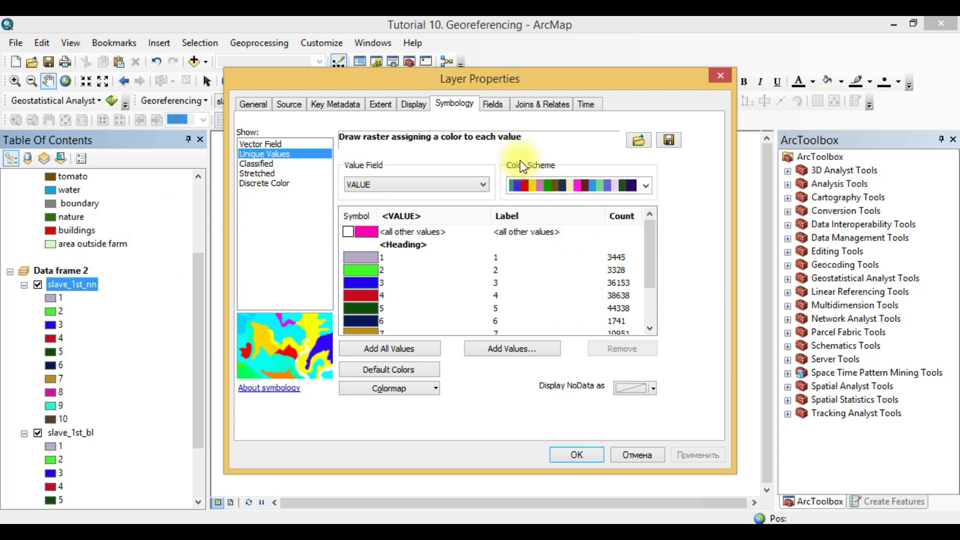
left_click(640, 140)
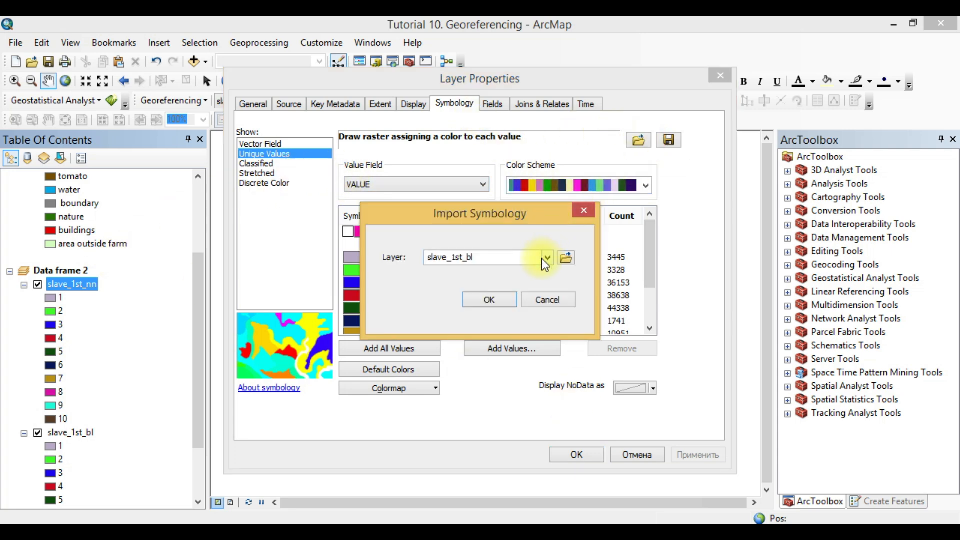
left_click(567, 258)
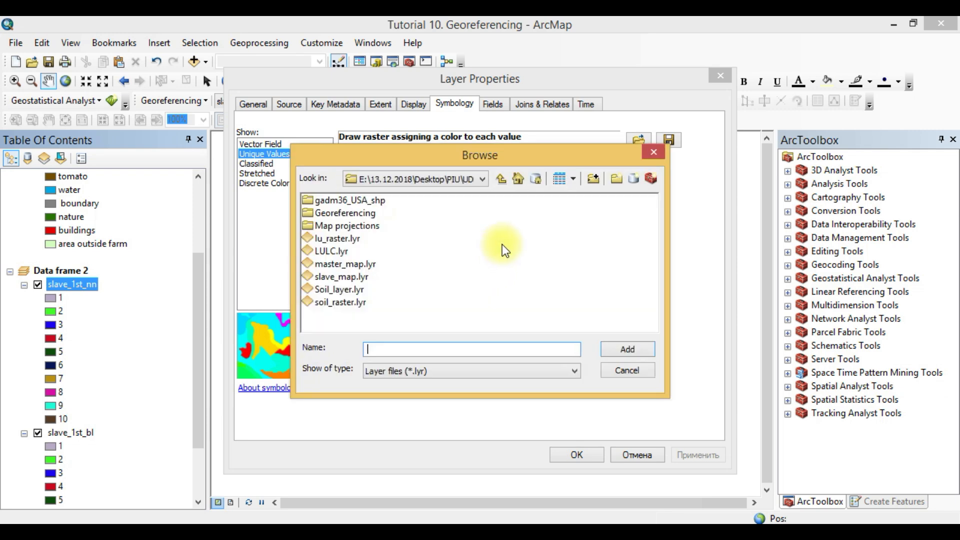
left_click(356, 278)
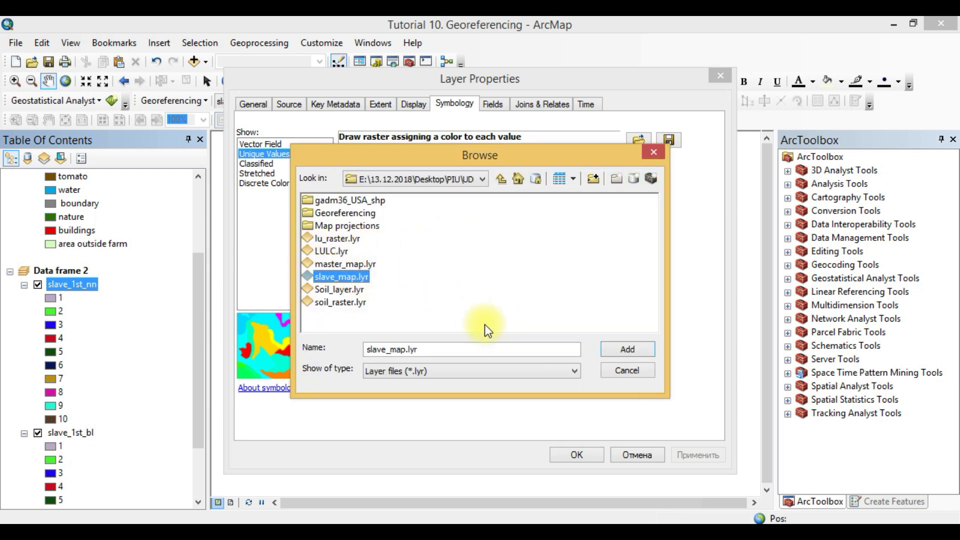
left_click(621, 353)
left_click(488, 297)
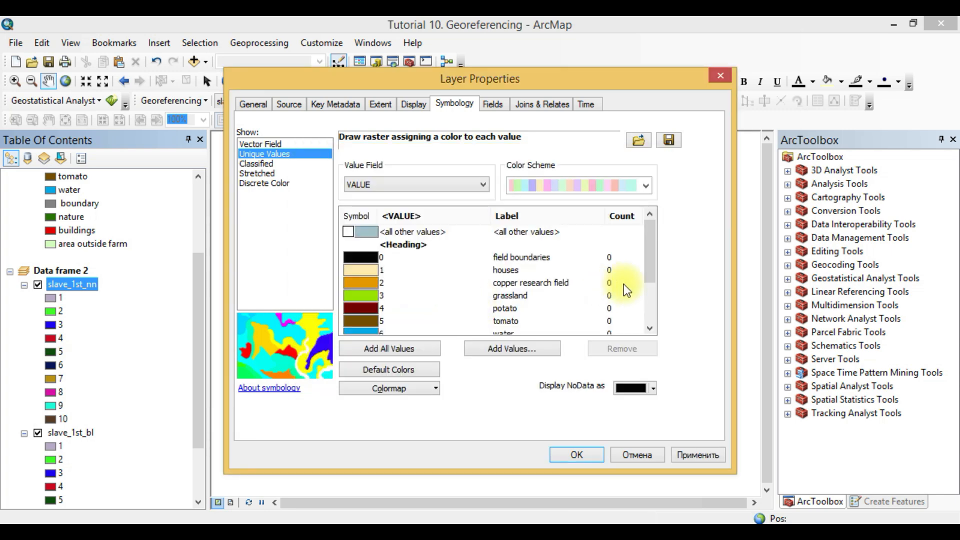
left_click_drag(643, 265, 620, 414)
left_click(576, 454)
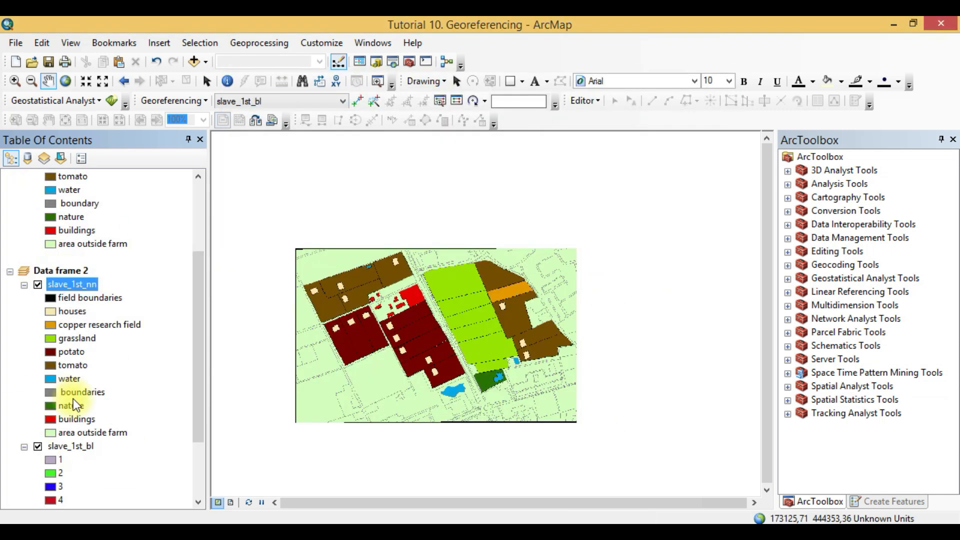
Import the symbology of slave_map.lyr into the slave_1st_bl layer and apply it.
scroll(114, 395, "down", 1)
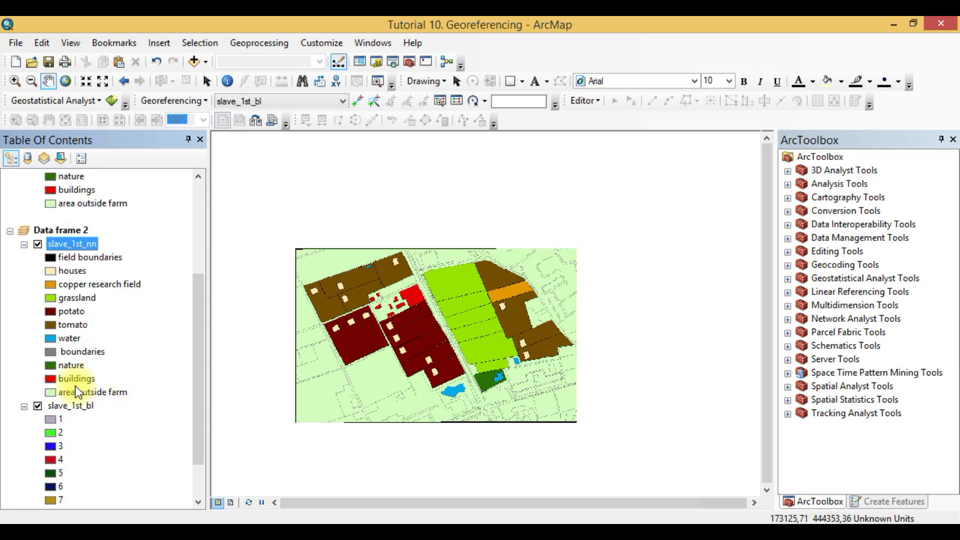
right_click(70, 411)
left_click(103, 398)
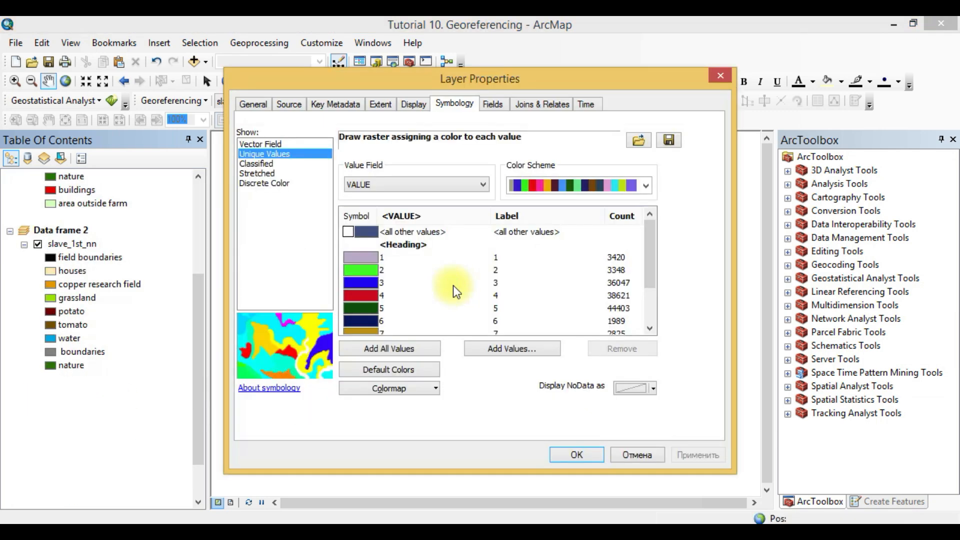
left_click(637, 139)
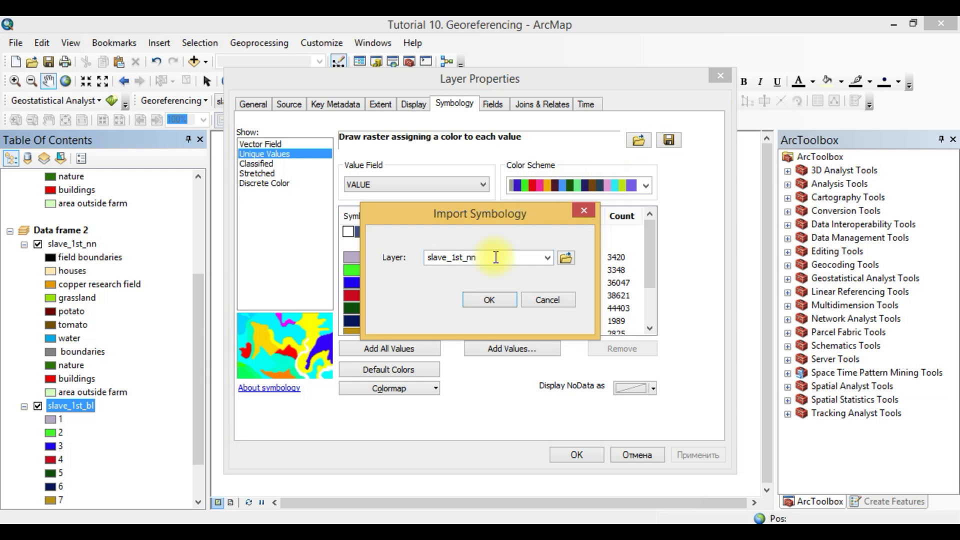
left_click(559, 260)
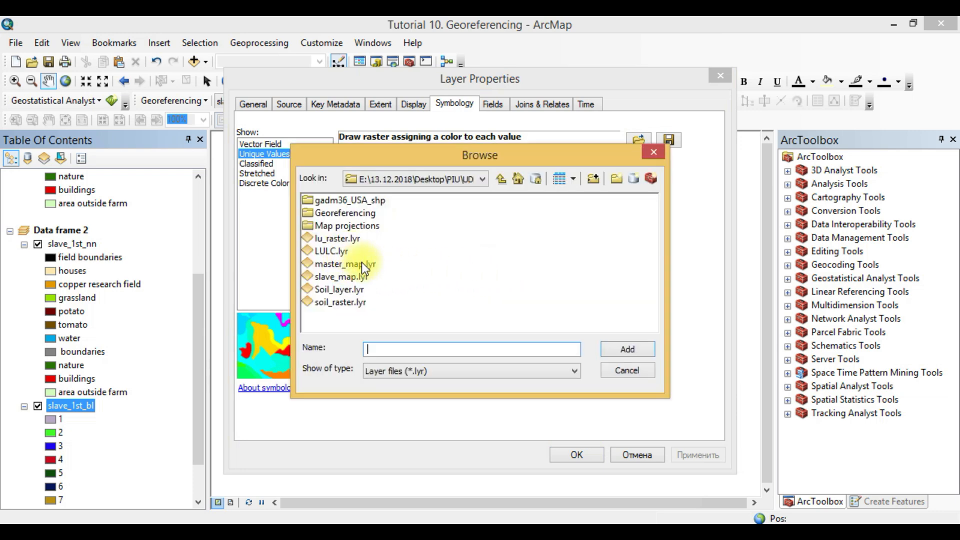
left_click(349, 277)
left_click(635, 348)
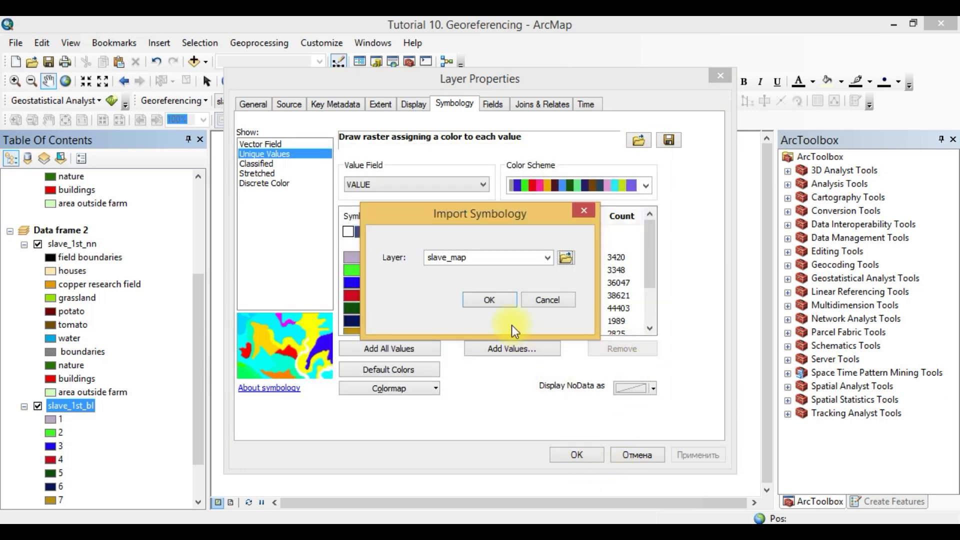
left_click(489, 299)
left_click(575, 453)
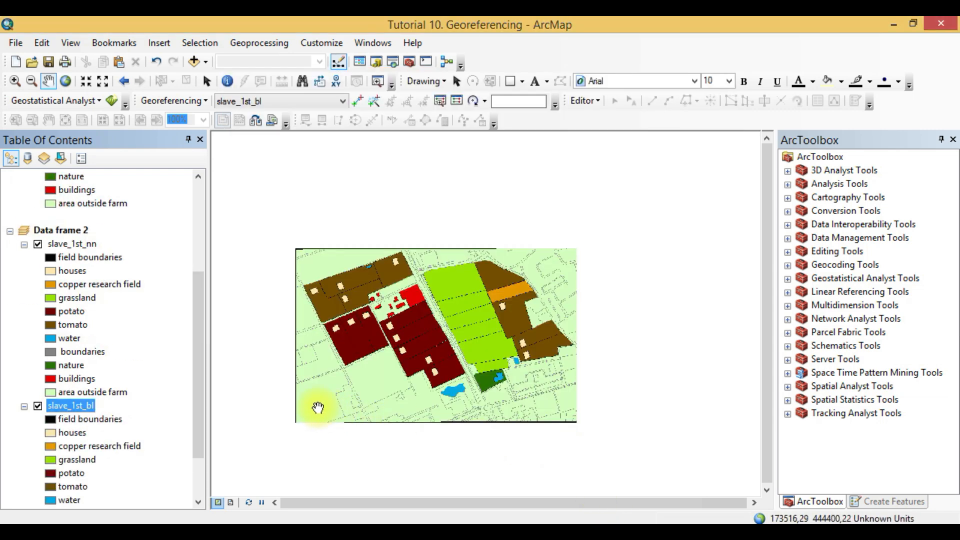
Hide and show slave_1st_nn to compare it with the slave_1st_bl raster beneath it.
left_click(38, 244)
left_click(38, 244)
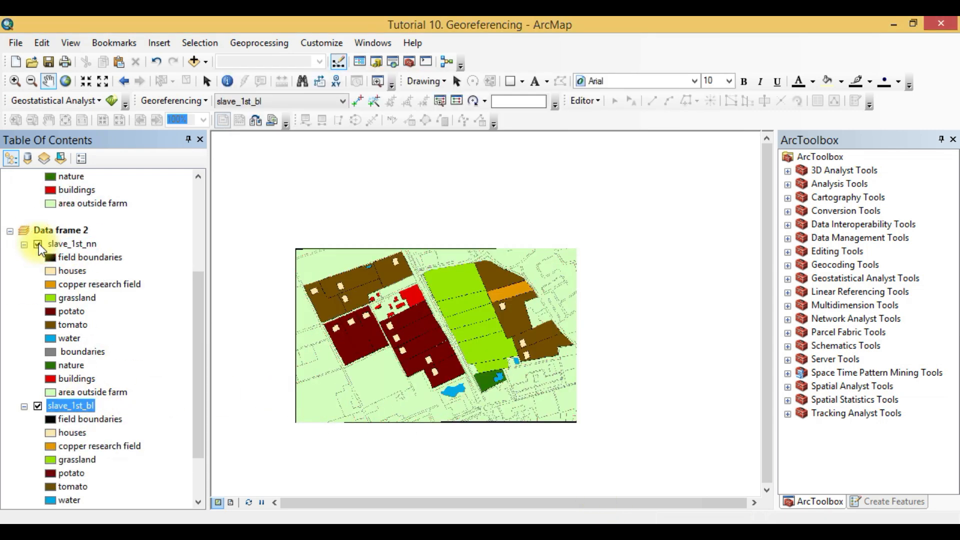
left_click(65, 244)
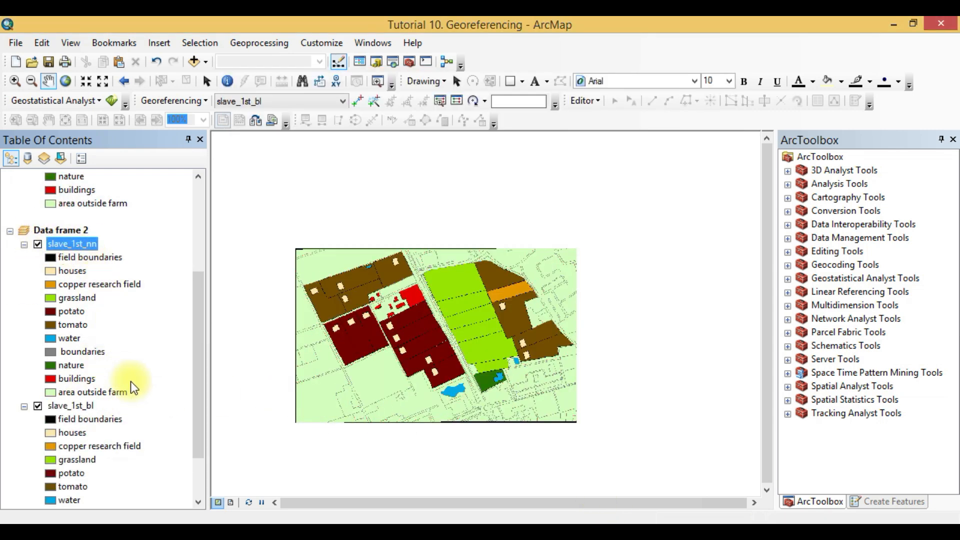
Switch to the Word tutorial document and start a new line below question b, 'Which of the two is correct and why?'.
left_click(206, 521)
scroll(413, 429, "down", 1)
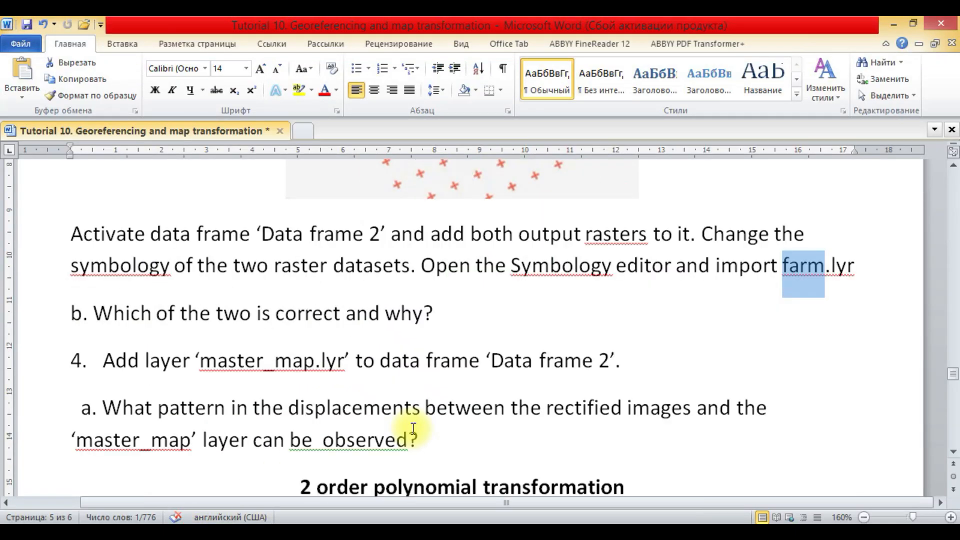
left_click(453, 318)
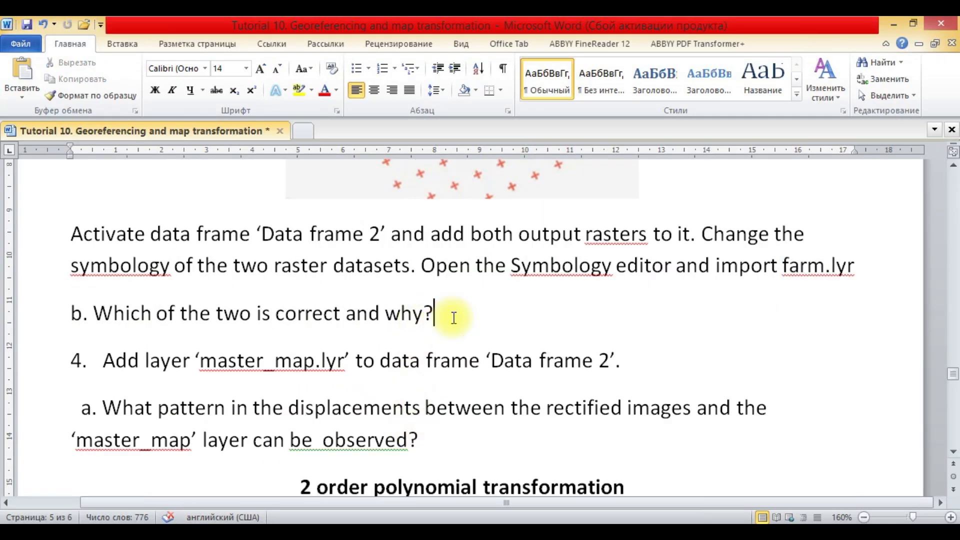
key("Return")
Switch to ArcMap and compare the legend classes of slave_map, slave_1st_nn and slave_1st_bl.
key("alt+Tab")
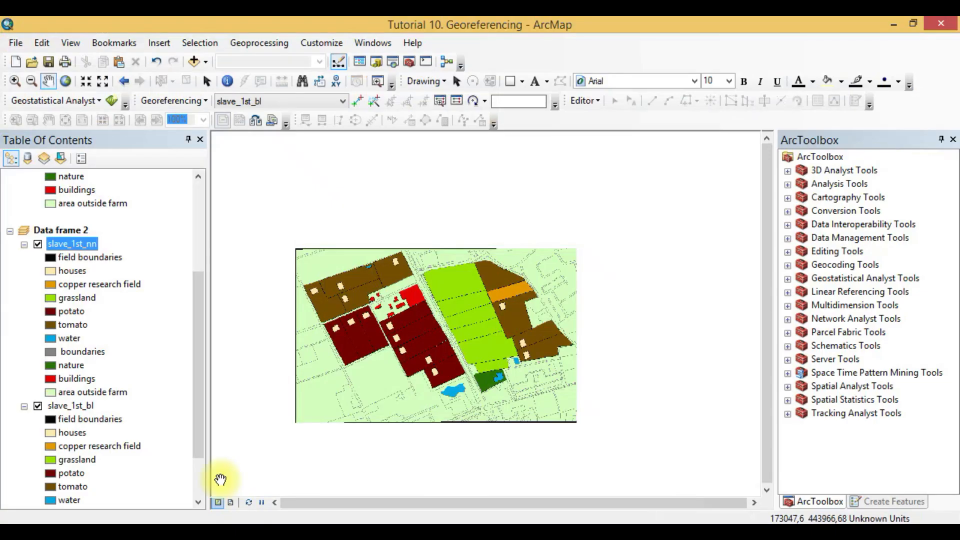
scroll(128, 342, "down", 2)
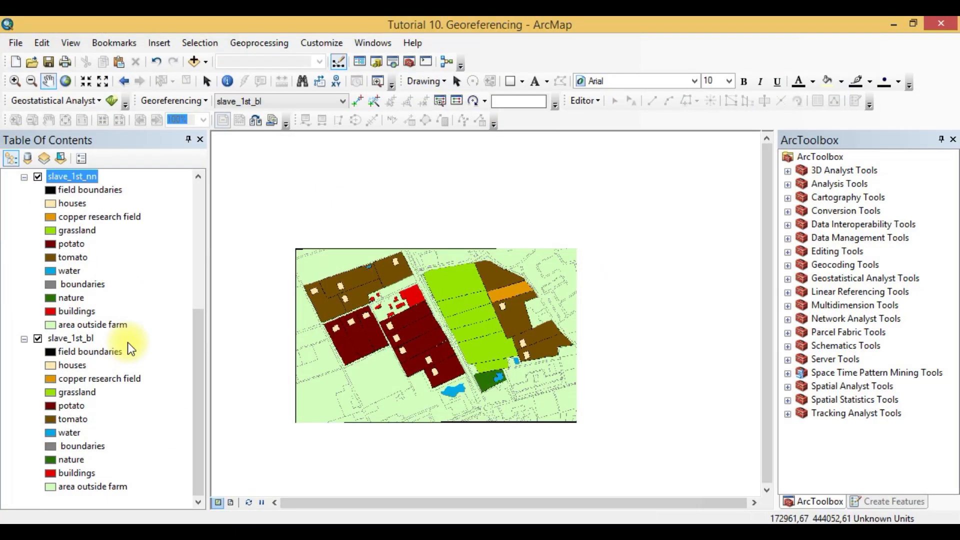
scroll(398, 358, "down", 1)
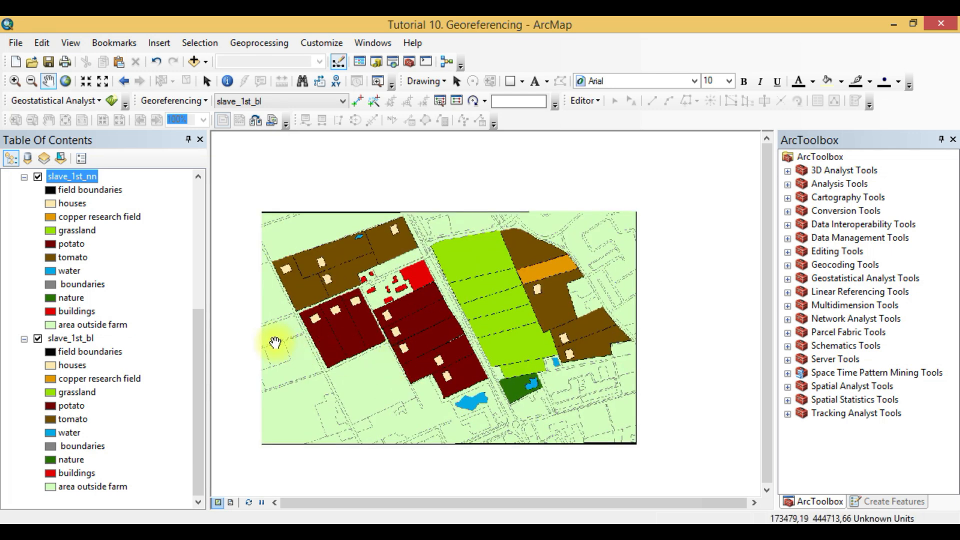
left_click_drag(203, 358, 202, 300)
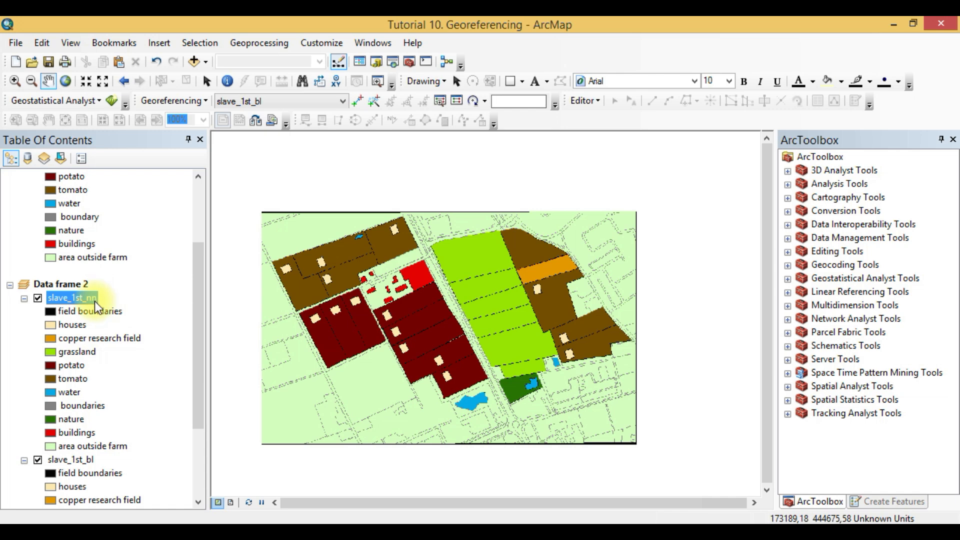
scroll(94, 301, "up", 2)
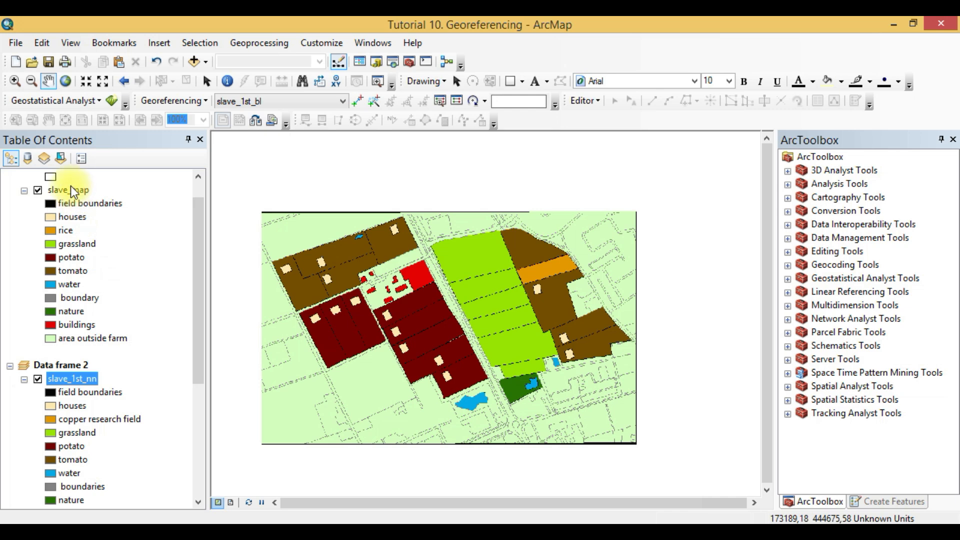
scroll(100, 377, "down", 3)
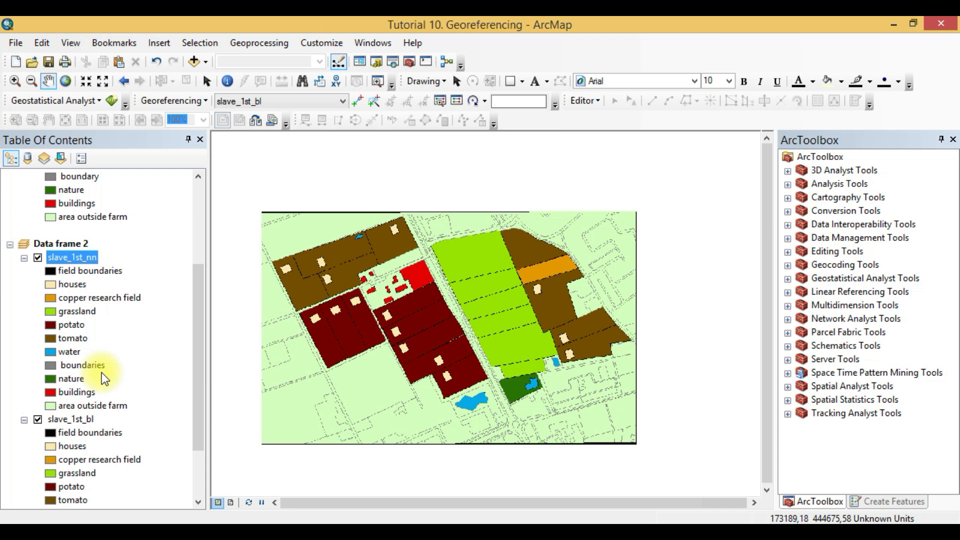
scroll(74, 302, "down", 1)
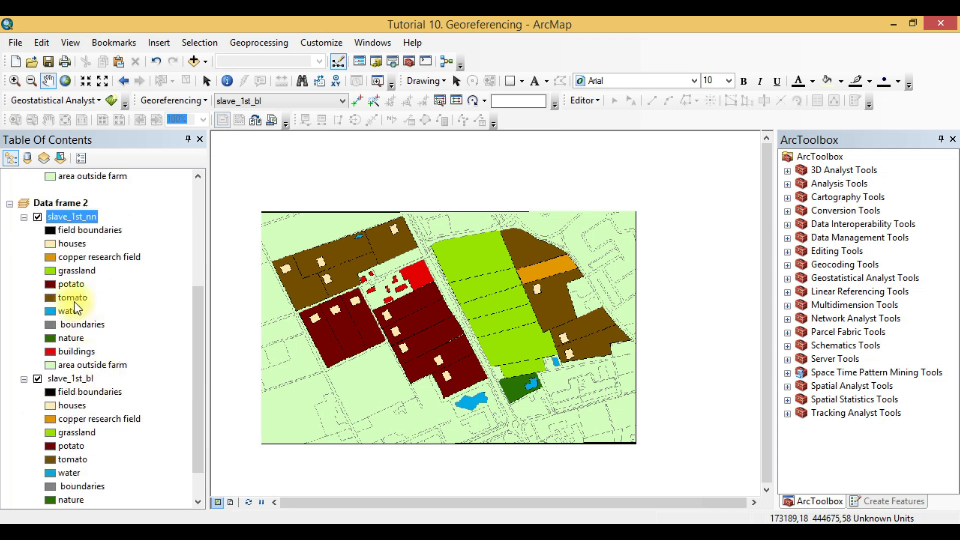
Hide and show slave_1st_nn twice to compare its map with slave_1st_bl.
left_click(38, 217)
left_click(38, 218)
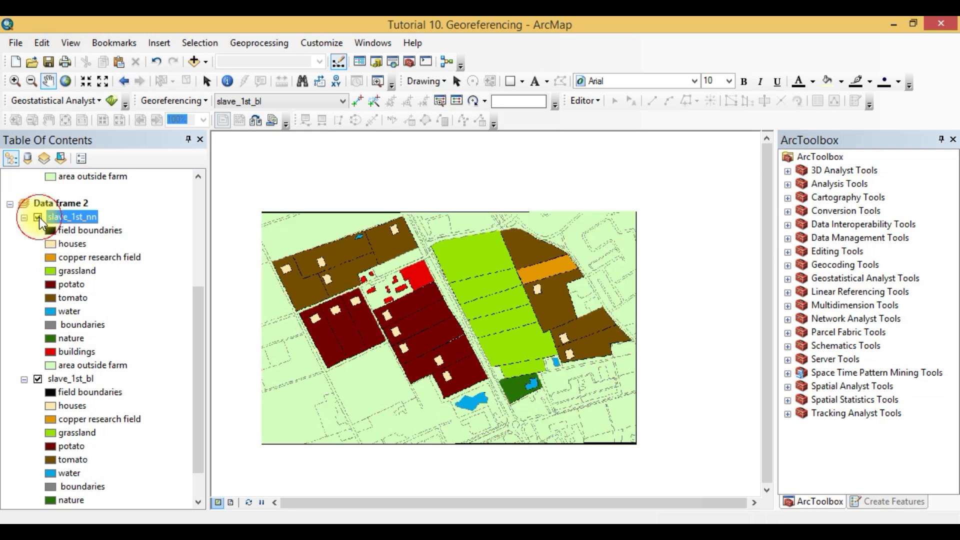
left_click(38, 217)
left_click(38, 218)
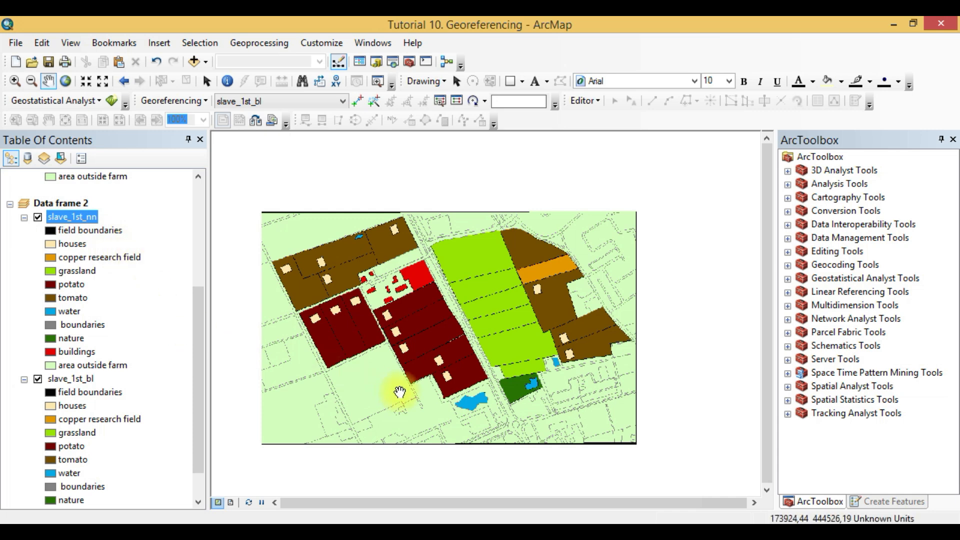
Activate Data frame 1 and hide master_map to view the original slave_map on its own.
scroll(132, 287, "up", 3)
scroll(104, 245, "up", 2)
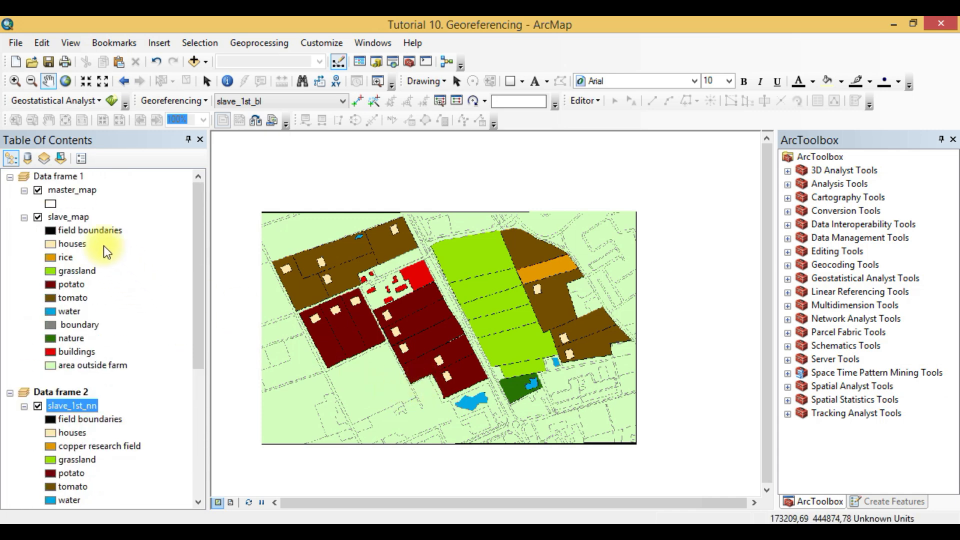
right_click(57, 181)
left_click(99, 487)
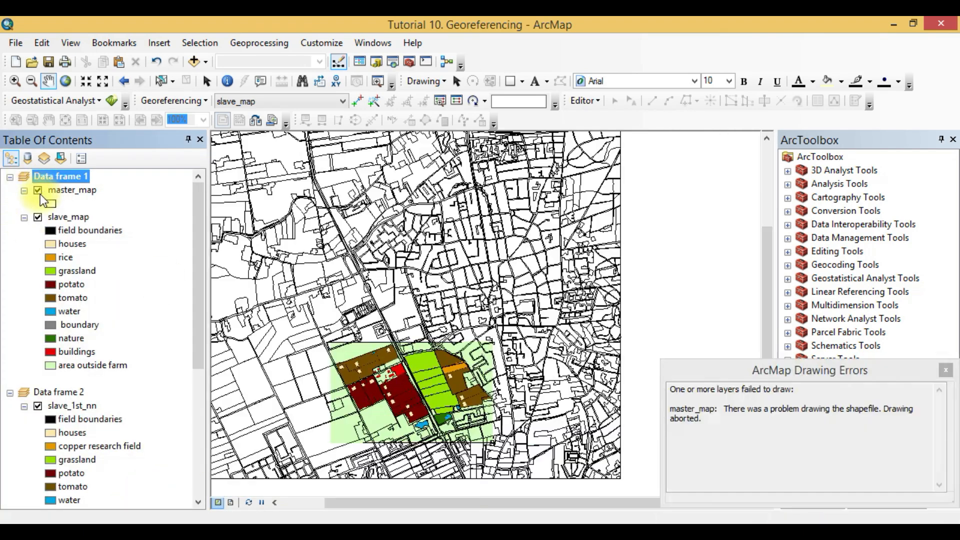
left_click(38, 190)
scroll(84, 419, "down", 2)
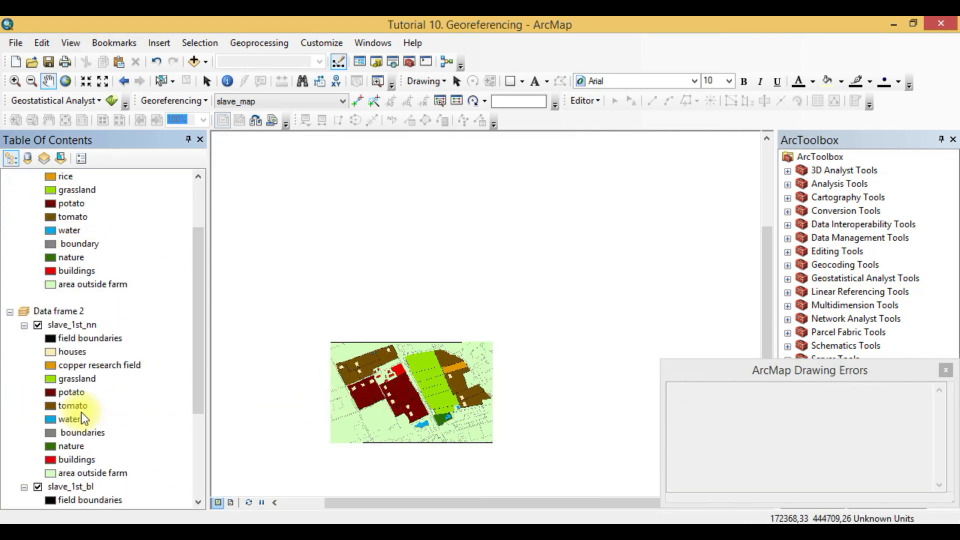
Reactivate Data frame 2 and close the drawing errors window.
right_click(51, 310)
left_click(75, 317)
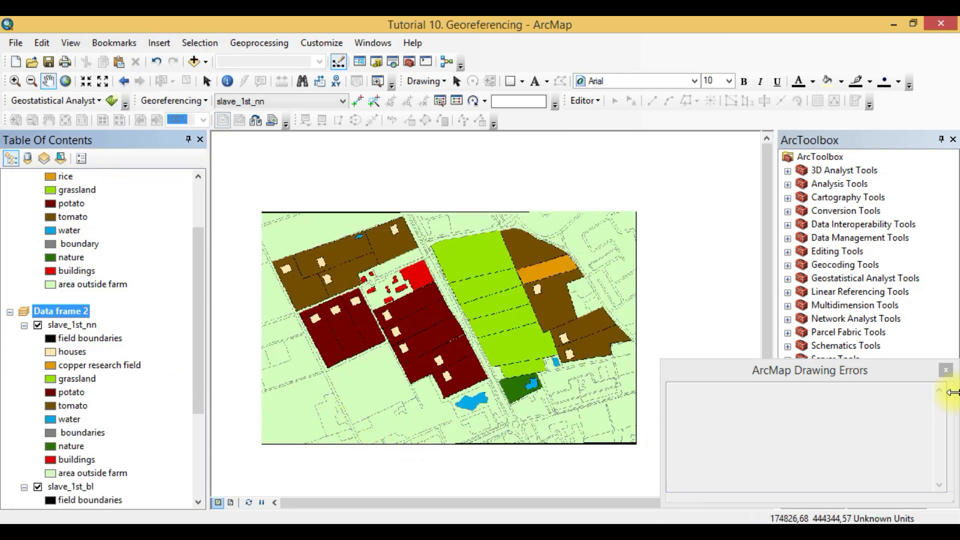
left_click(945, 370)
Hide slave_1st_nn and examine the boundary line colours of the slave_1st_bl raster up close.
scroll(73, 327, "down", 2)
left_click(38, 244)
left_click(68, 406)
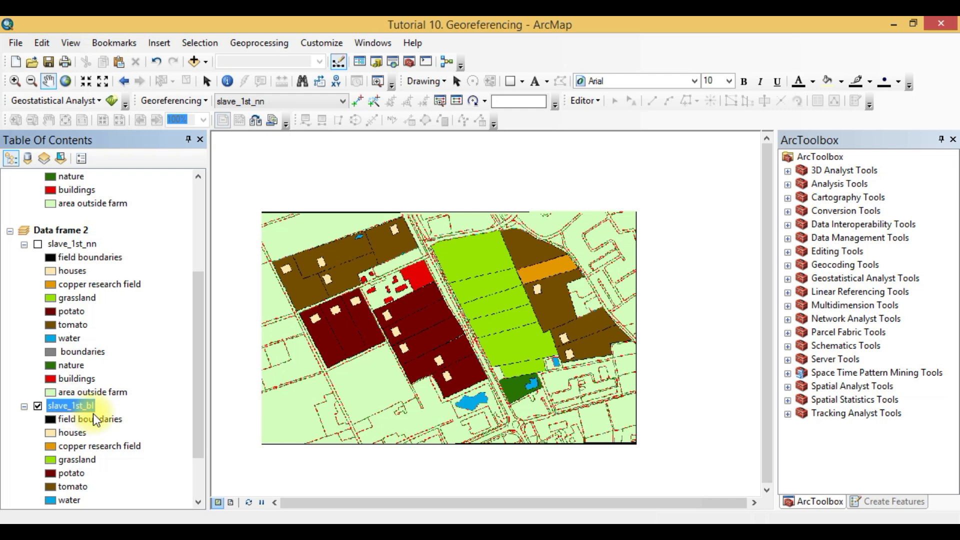
scroll(380, 364, "up", 3)
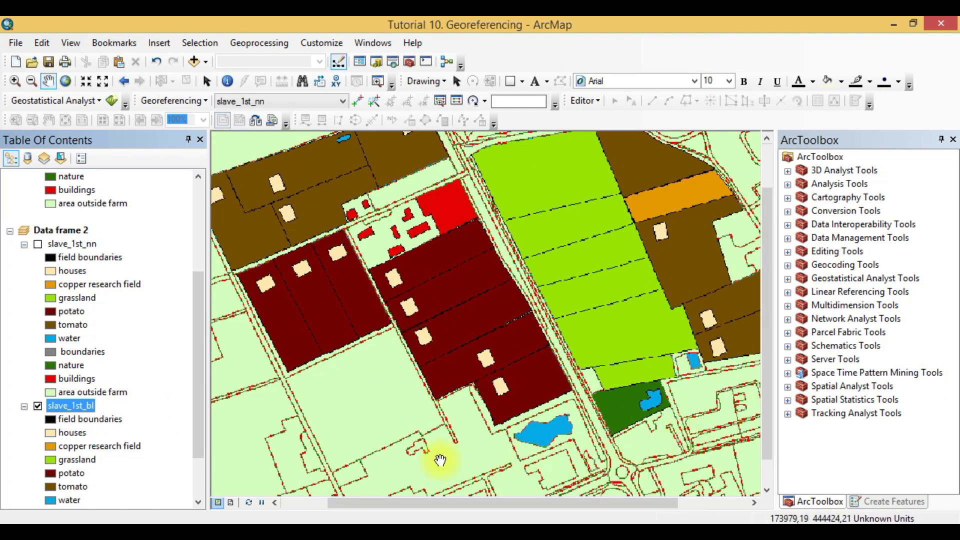
scroll(301, 439, "up", 3)
scroll(298, 439, "down", 3)
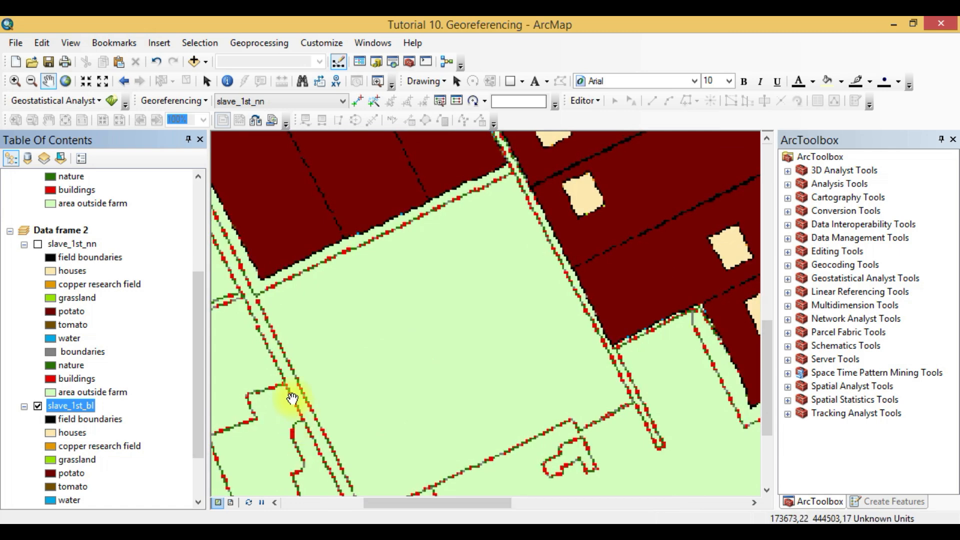
scroll(280, 386, "down", 2)
scroll(295, 395, "up", 3)
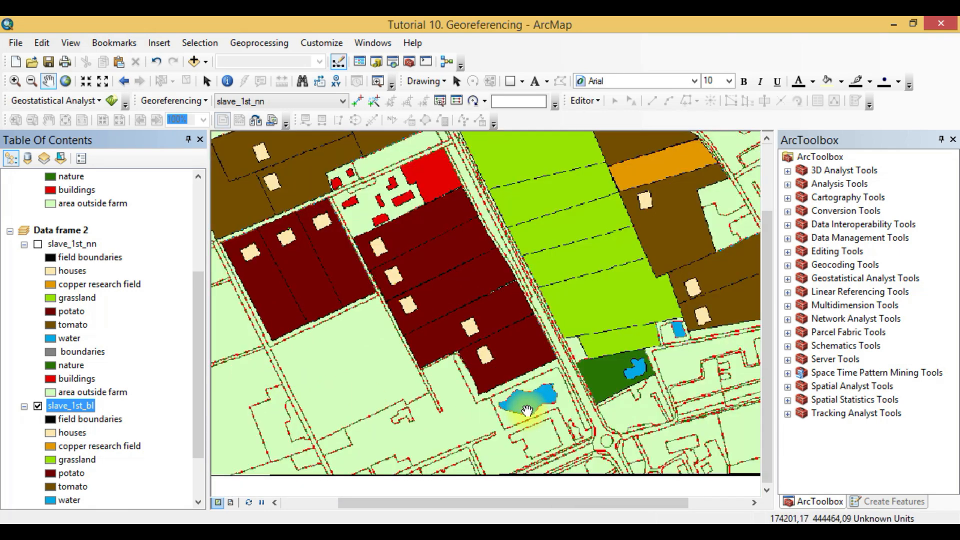
scroll(640, 417, "up", 2)
scroll(655, 415, "down", 4)
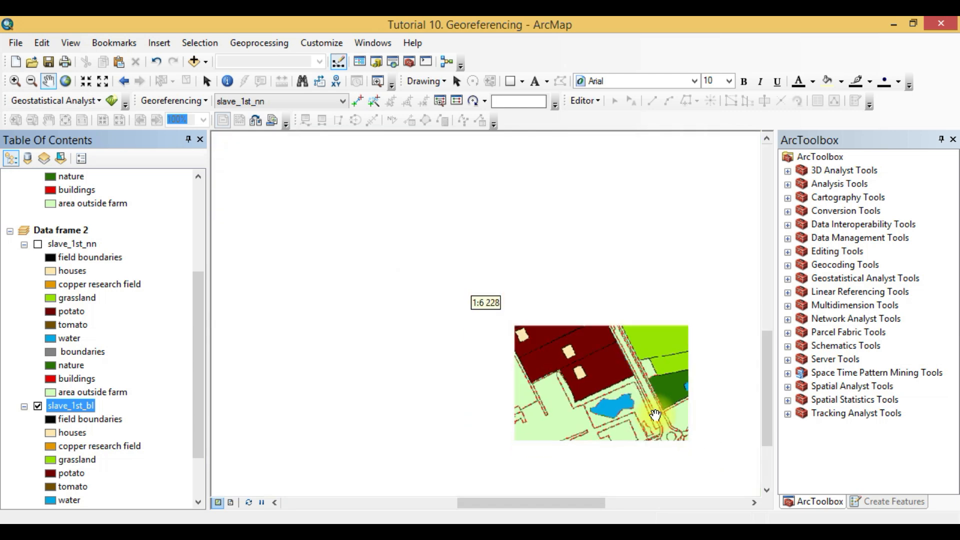
scroll(559, 400, "up", 2)
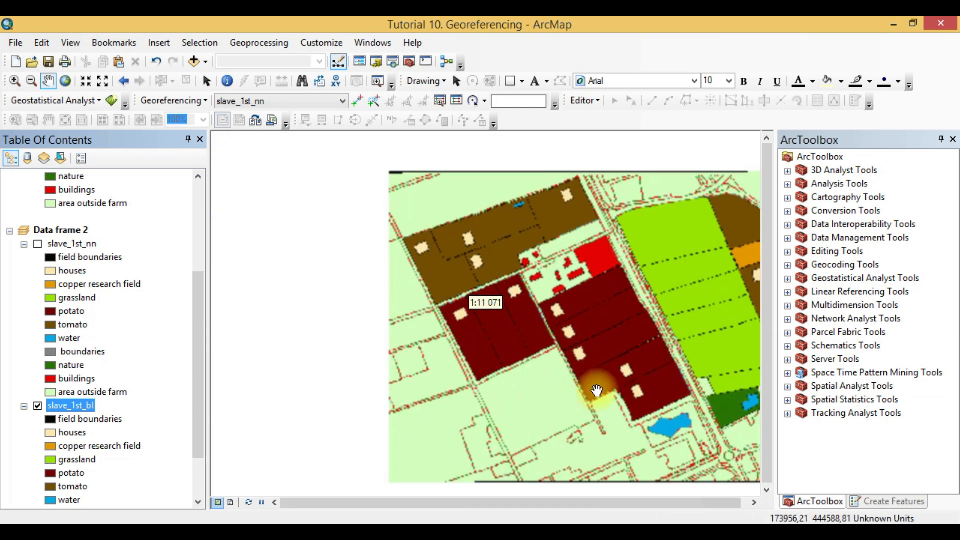
Show and hide slave_1st_nn at close range to compare boundary classes with slave_1st_bl, checking the nature class in the bilinear raster's legend.
left_click(37, 245)
left_click(37, 245)
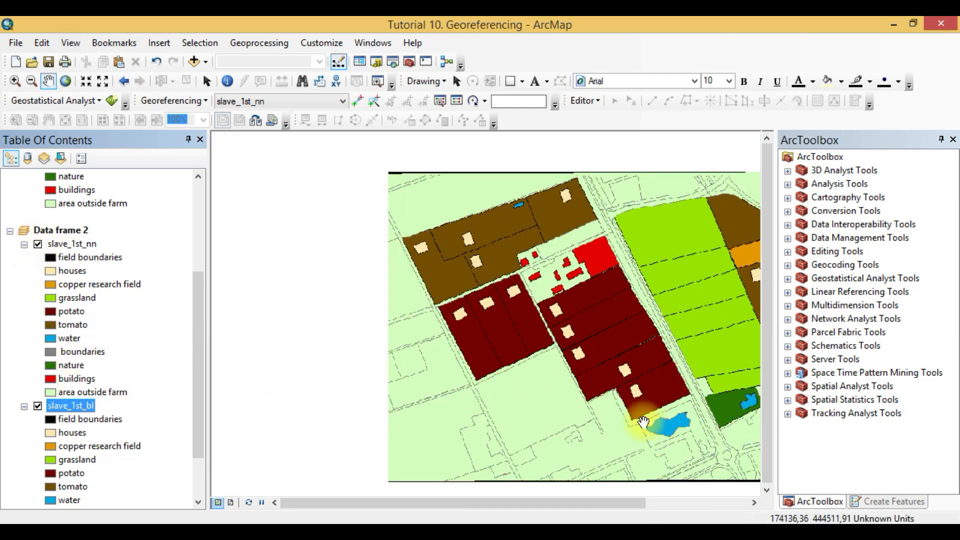
scroll(615, 422, "up", 3)
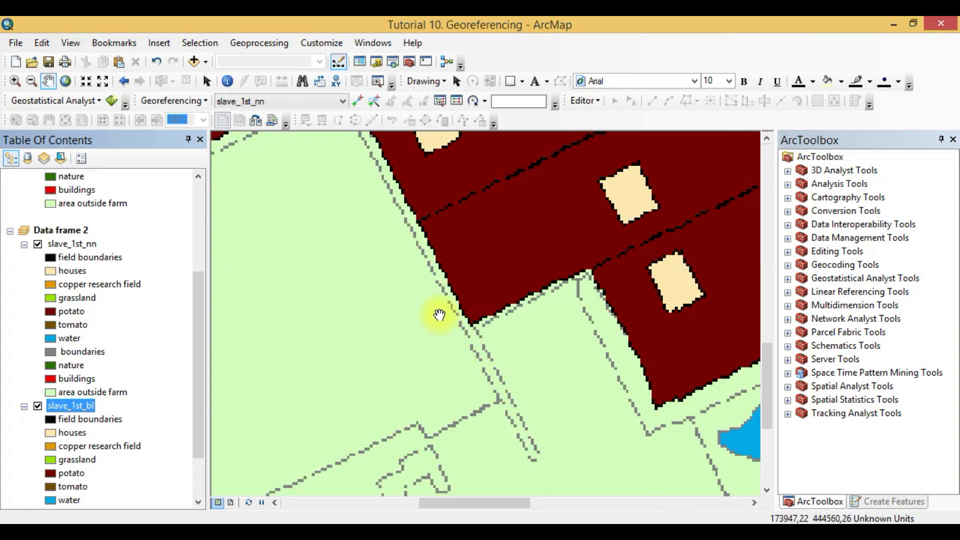
left_click(38, 245)
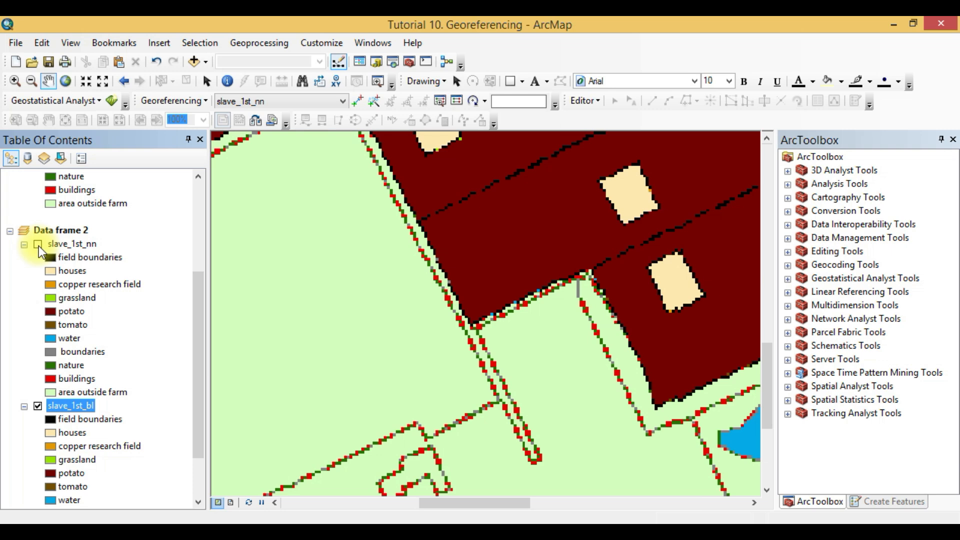
scroll(139, 403, "down", 1)
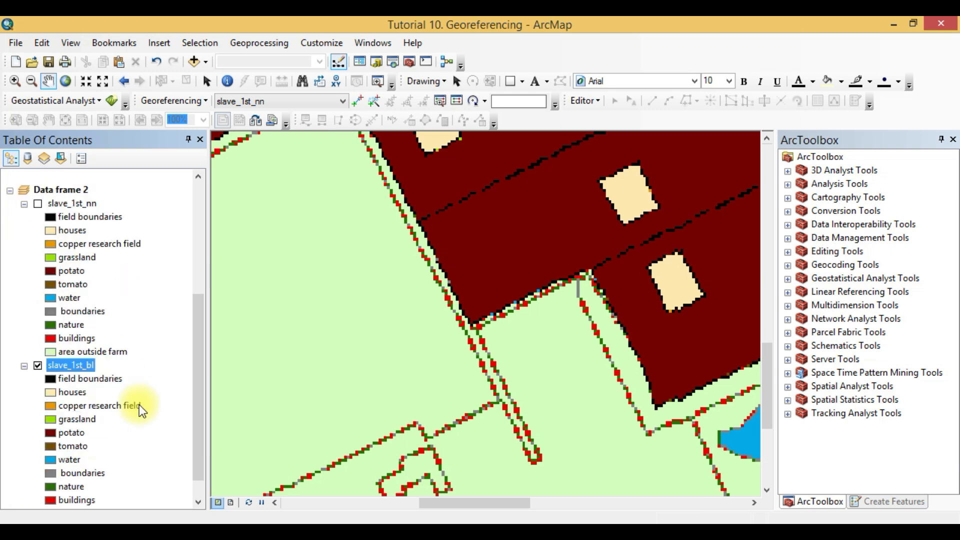
left_click(79, 486)
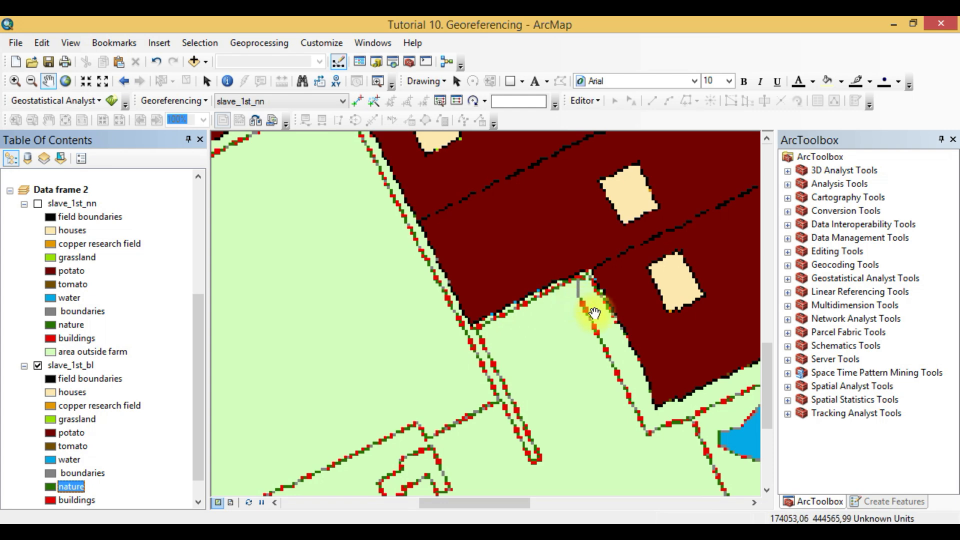
Show slave_1st_nn again and switch to the Word tutorial document.
left_click(39, 204)
left_click(250, 532)
left_click(214, 408)
type("Nea")
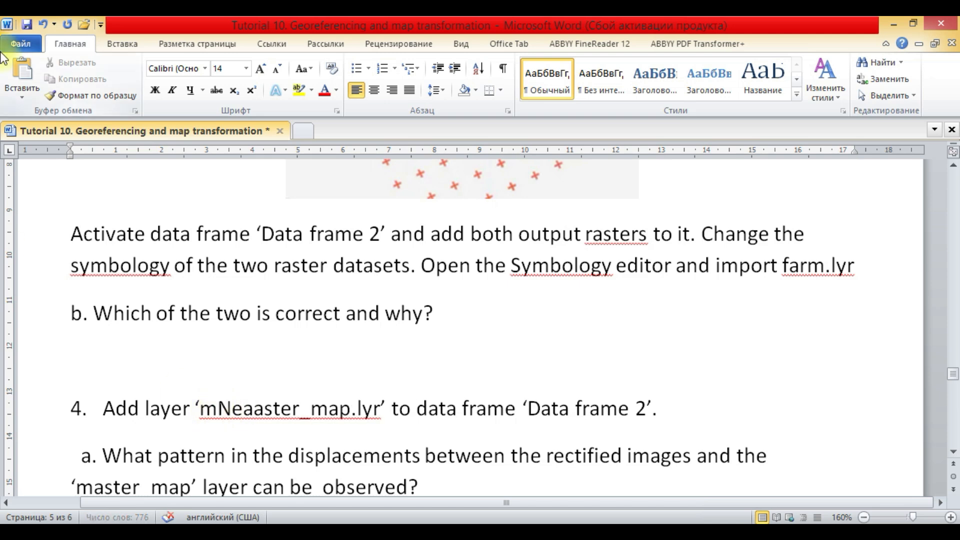
left_click(44, 24)
Answer question b on the blank line below it with 'Nearest neighbor is more correct because it is for discrete rasters.'.
left_click(116, 357)
type("Nearest neighbor is more correc")
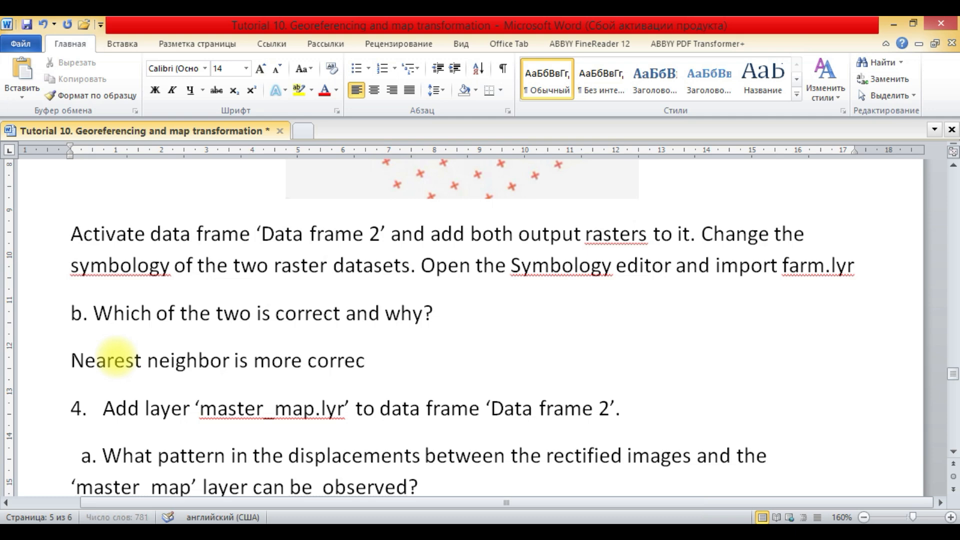
type("t because ")
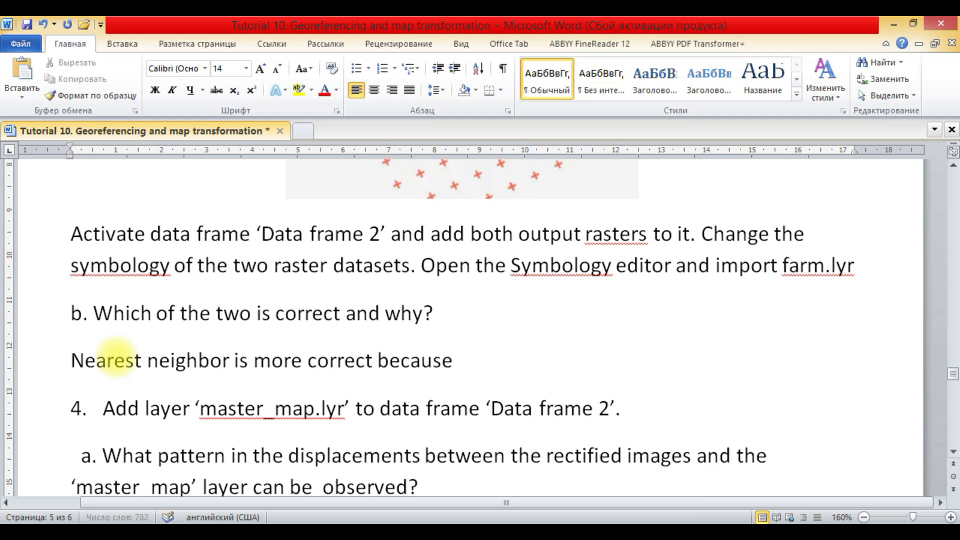
type("it is ")
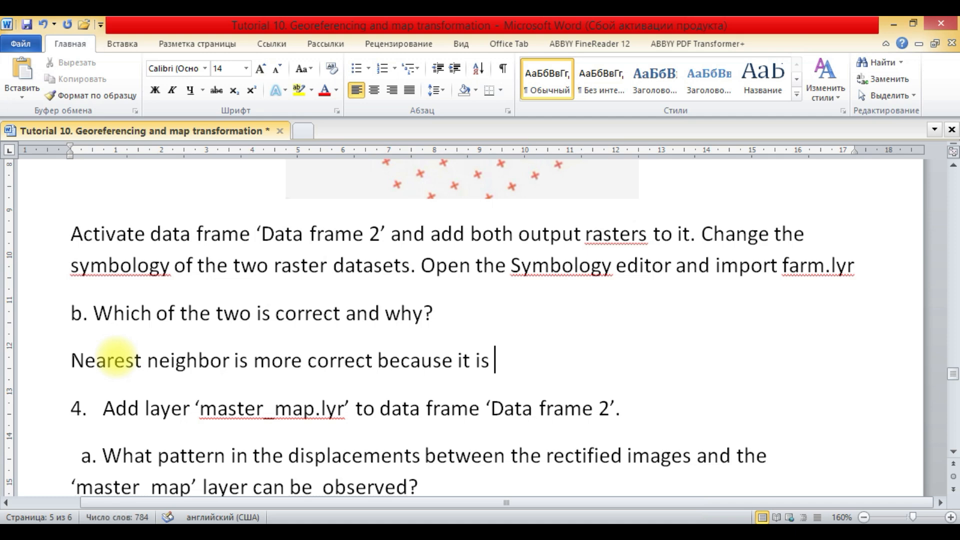
type("for discr")
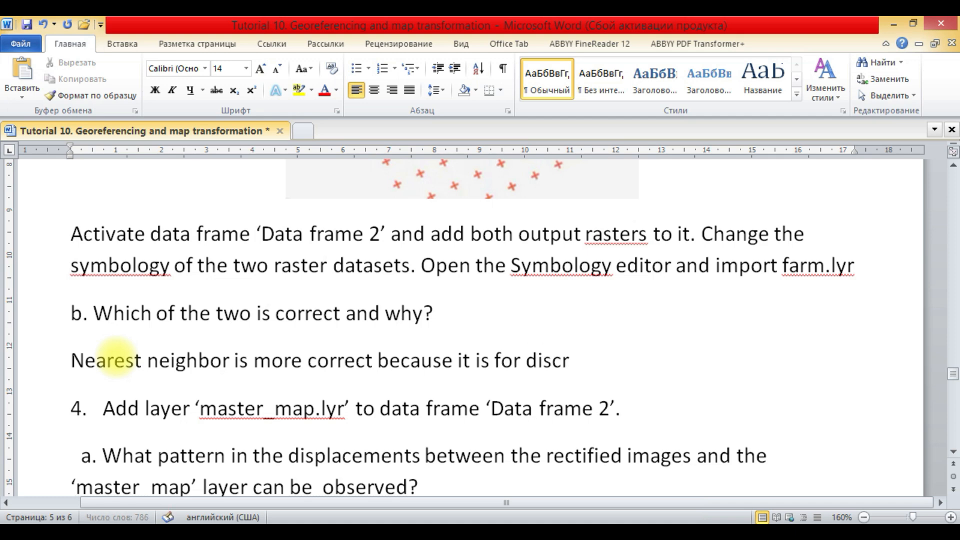
type("ete rasters.")
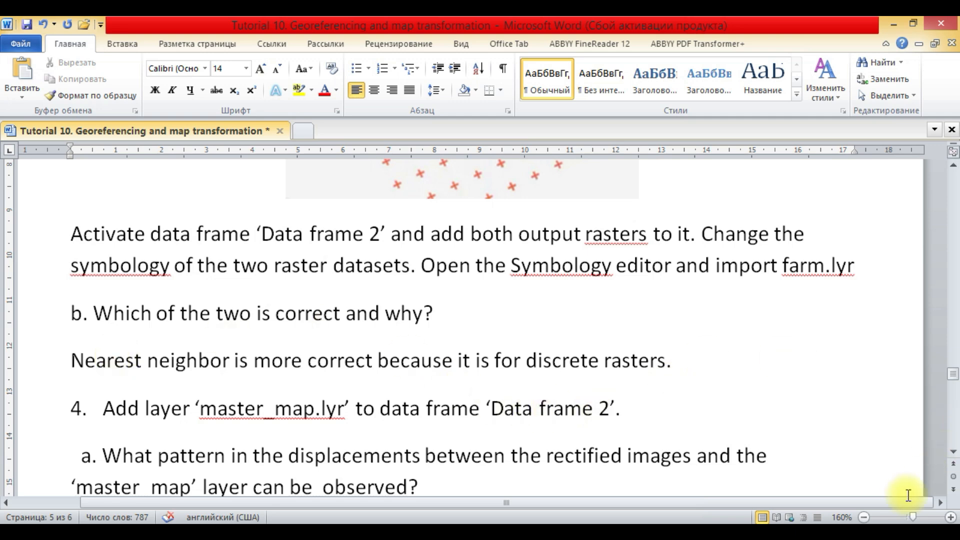
Read task 4 in the tutorial, return to ArcMap and add master_map.lyr from the Spatial datasets folder to Data frame 2.
scroll(580, 465, "down", 2)
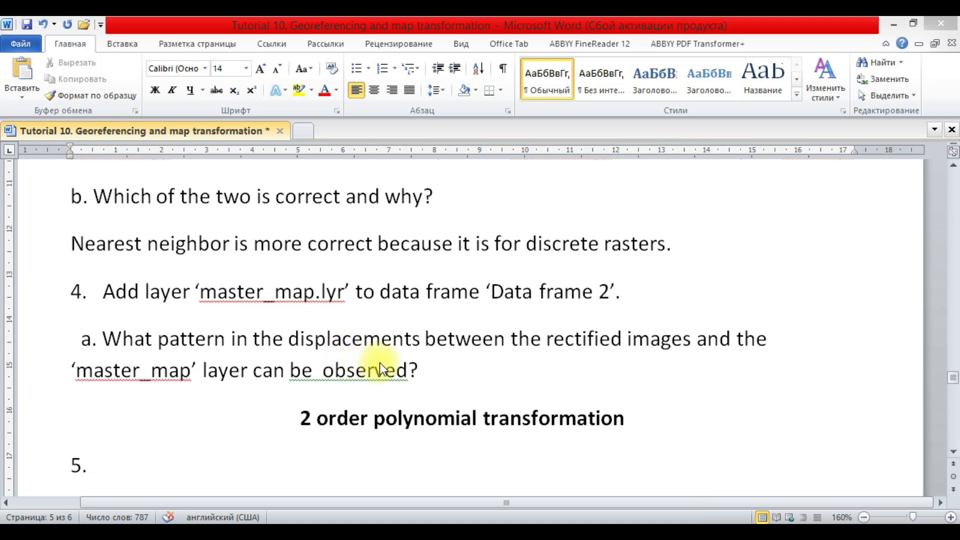
left_click(265, 534)
scroll(37, 394, "down", 2)
right_click(52, 313)
left_click(98, 26)
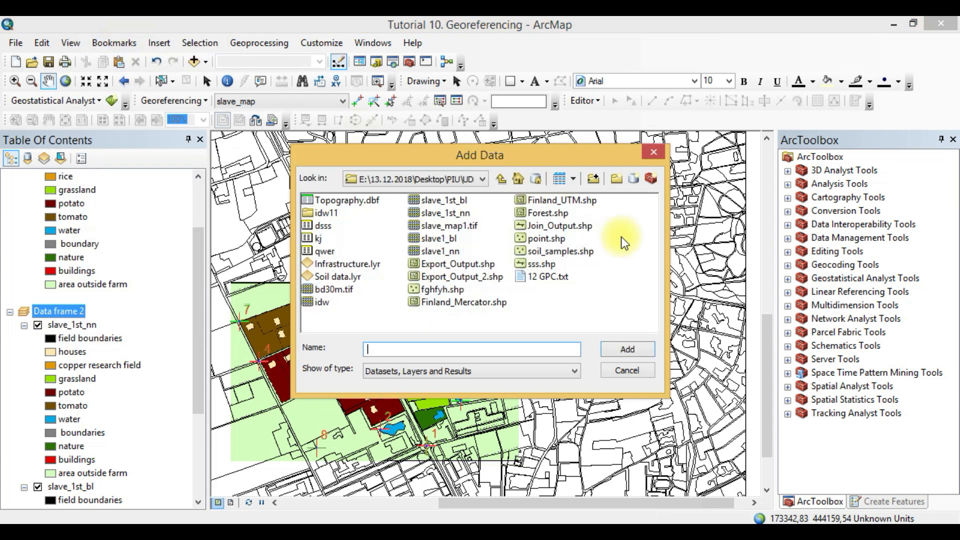
left_click(457, 184)
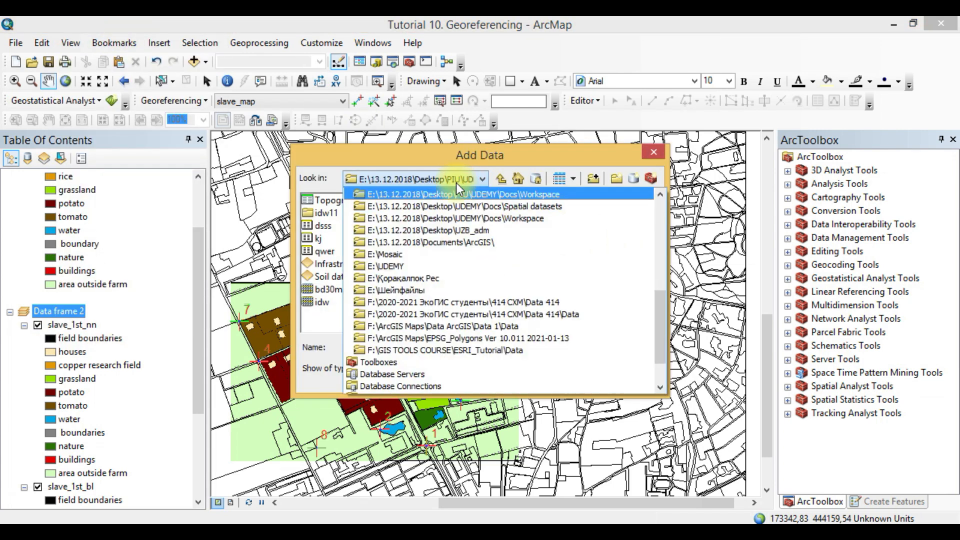
left_click(465, 203)
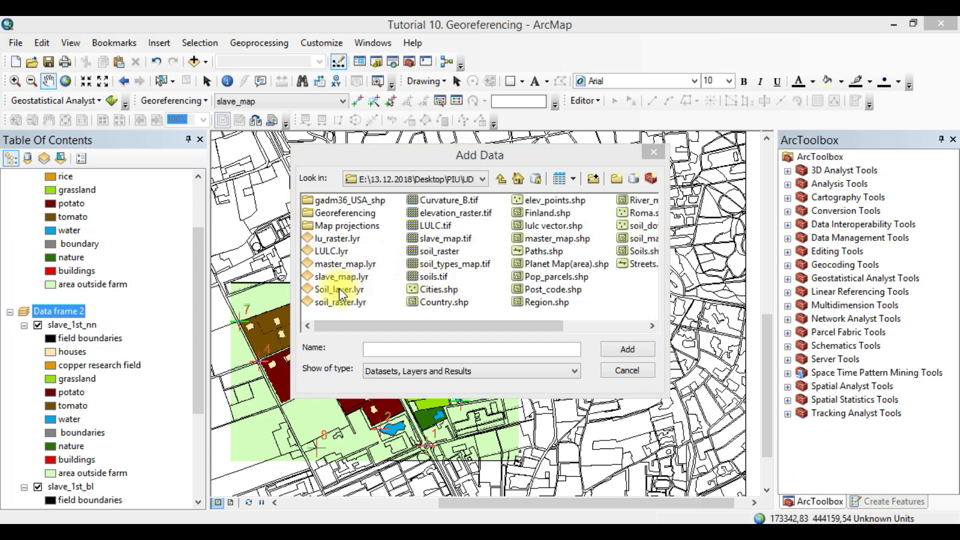
left_click(344, 263)
left_click(631, 352)
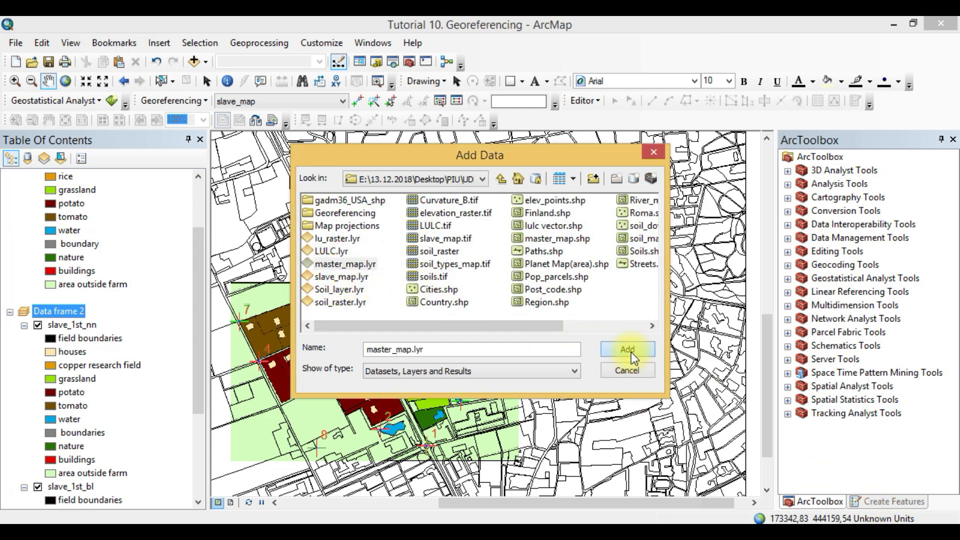
Repair the data source of the master_map layer in Data frame 2 by pointing it to master_map.shp.
right_click(59, 326)
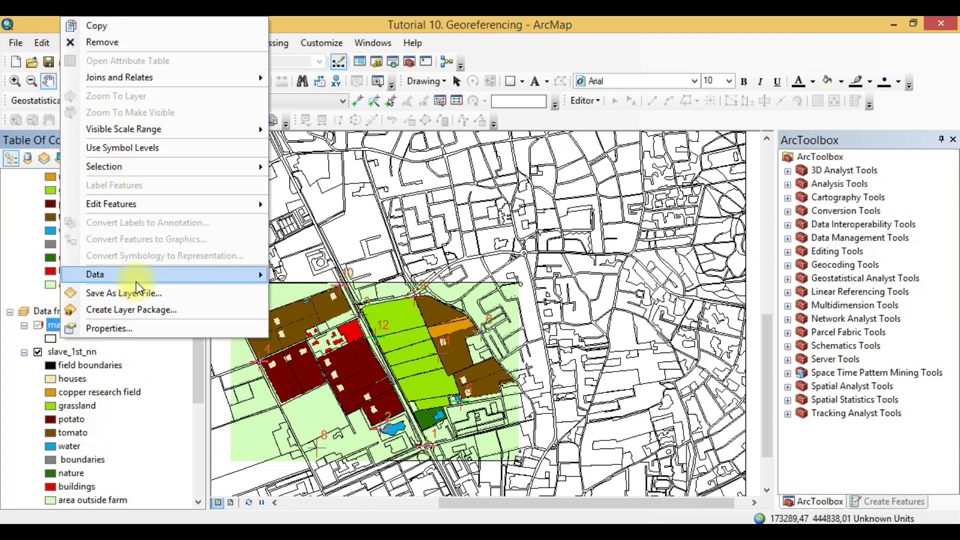
mouse_move(145, 274)
left_click(331, 276)
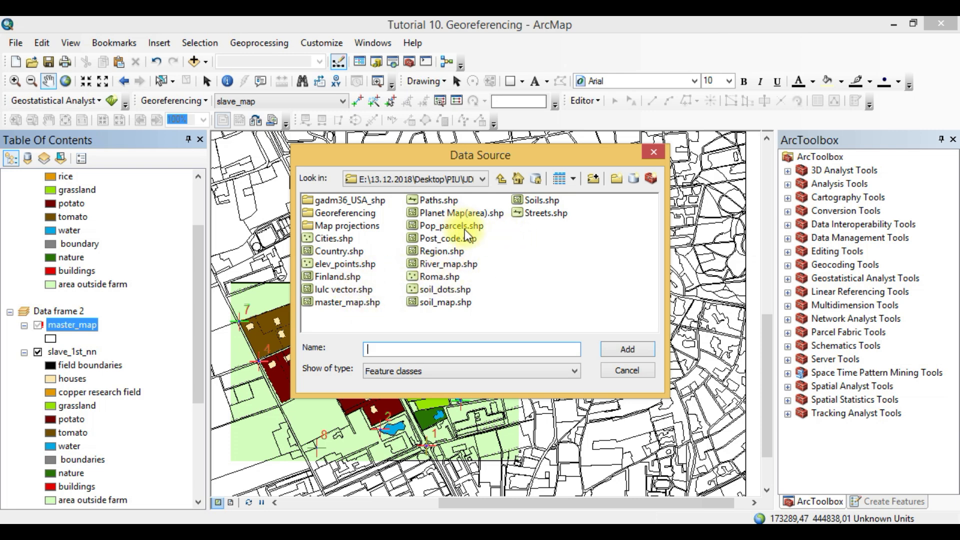
left_click(365, 302)
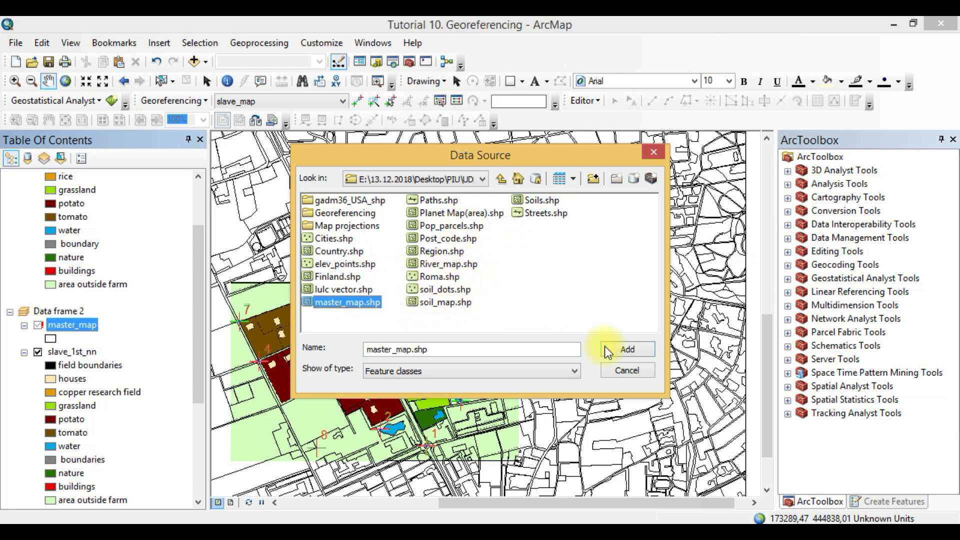
left_click(604, 345)
Activate Data frame 2 to display its rectified rasters together with master_map.
scroll(73, 338, "down", 5)
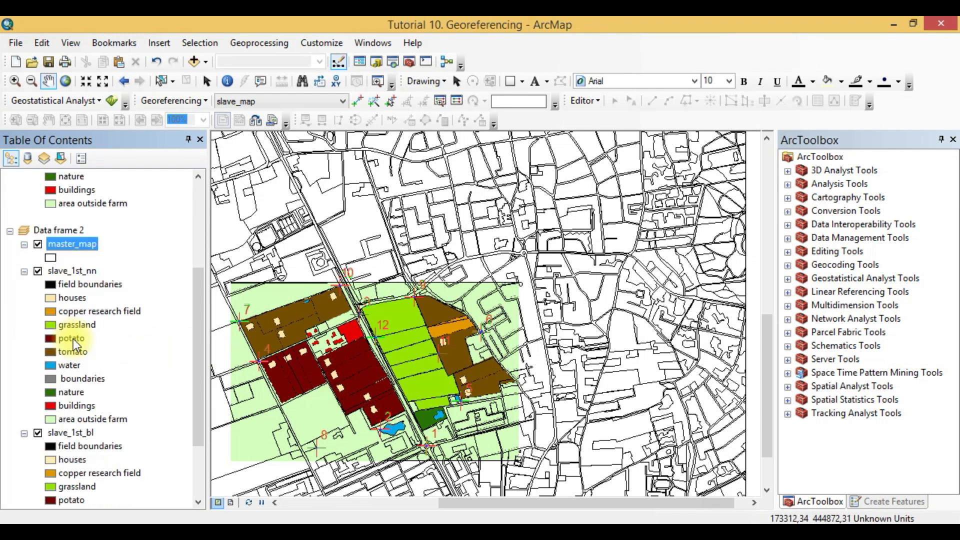
scroll(109, 374, "up", 3)
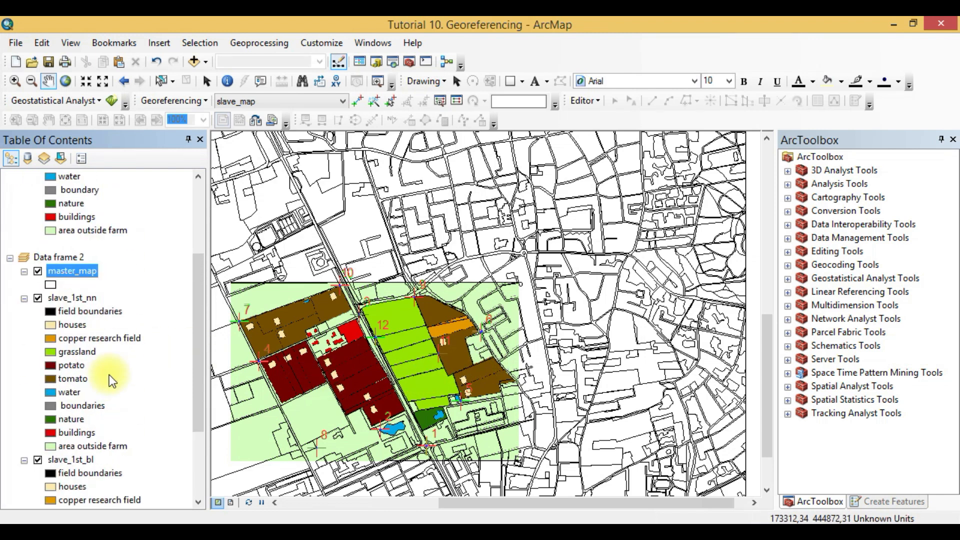
scroll(109, 373, "down", 2)
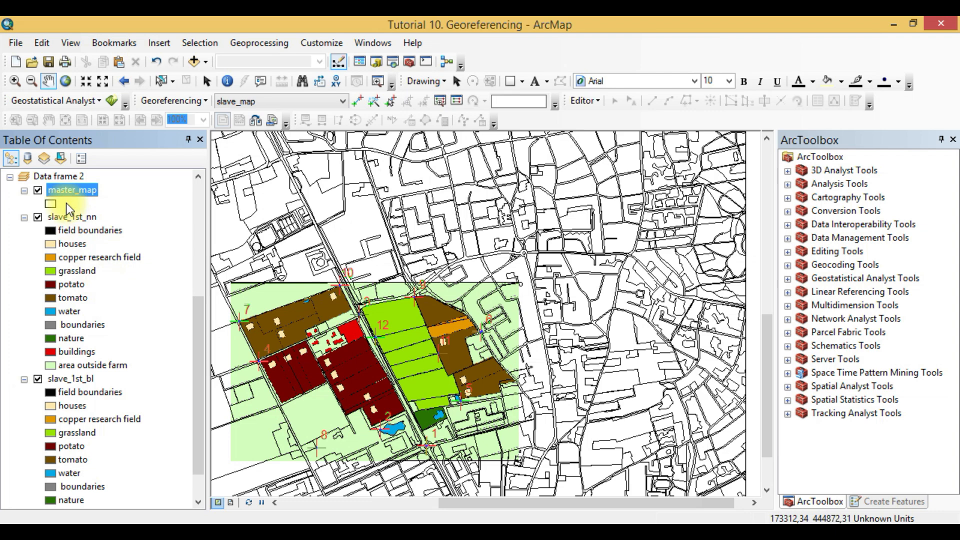
right_click(62, 181)
left_click(101, 484)
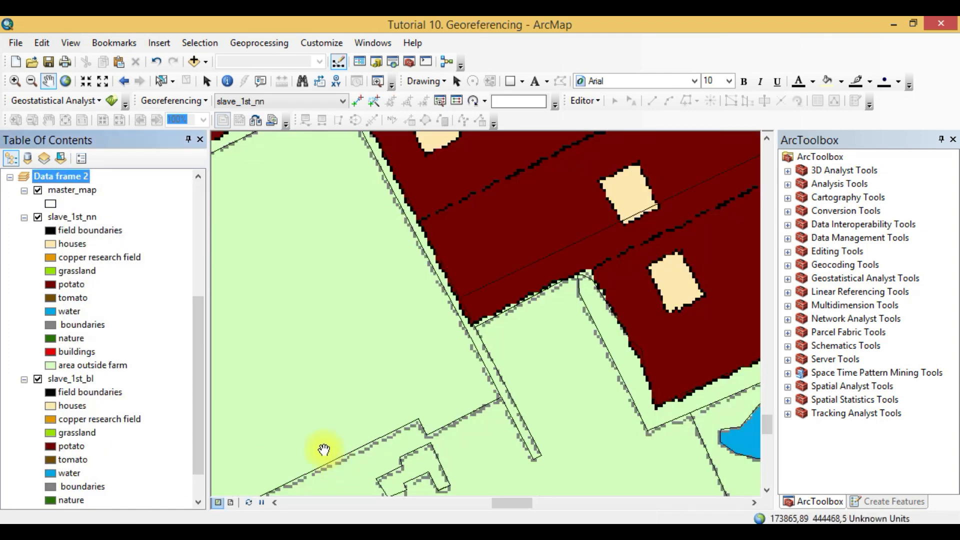
Switch to the Word tutorial to read question 4a about the displacement pattern, and return to ArcMap.
scroll(387, 415, "up", 3)
scroll(387, 415, "up", 2)
left_click(200, 533)
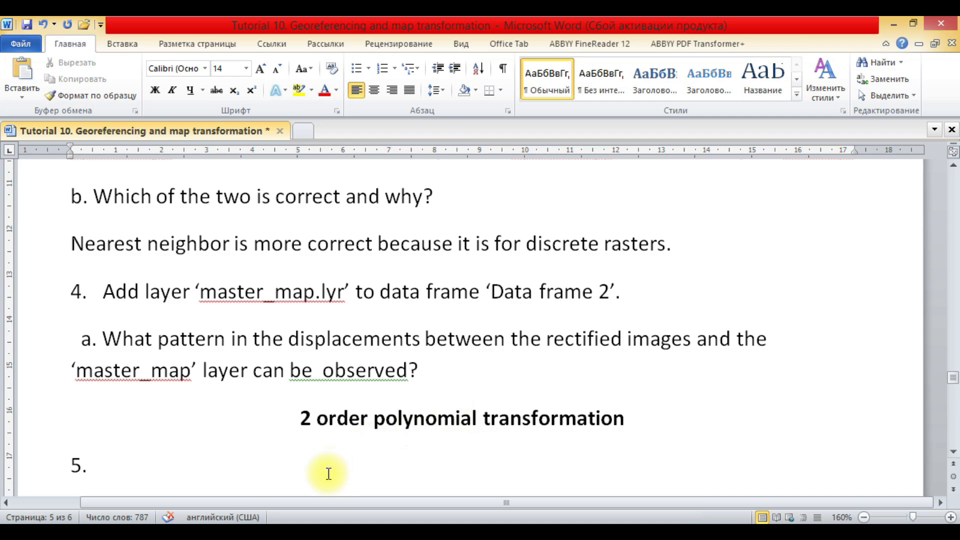
left_click(245, 533)
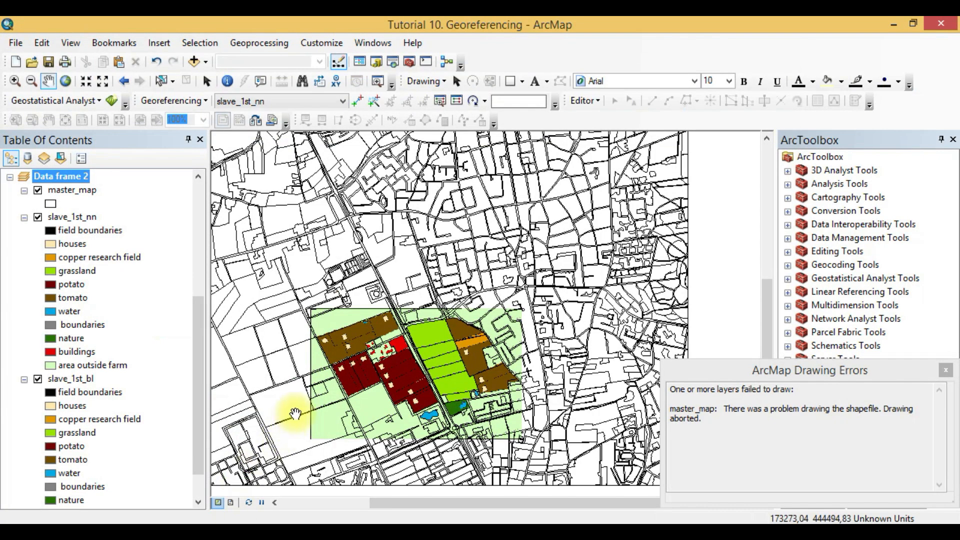
Hide the slave_1st_bl raster in Data frame 2 and dismiss the drawing errors window.
scroll(293, 411, "up", 2)
scroll(23, 395, "down", 1)
left_click(41, 339)
left_click(945, 370)
Examine at close range how slave_1st_nn is displaced from the master_map lines, from the eastern tomato fields across to the northwestern ones.
scroll(562, 360, "up", 2)
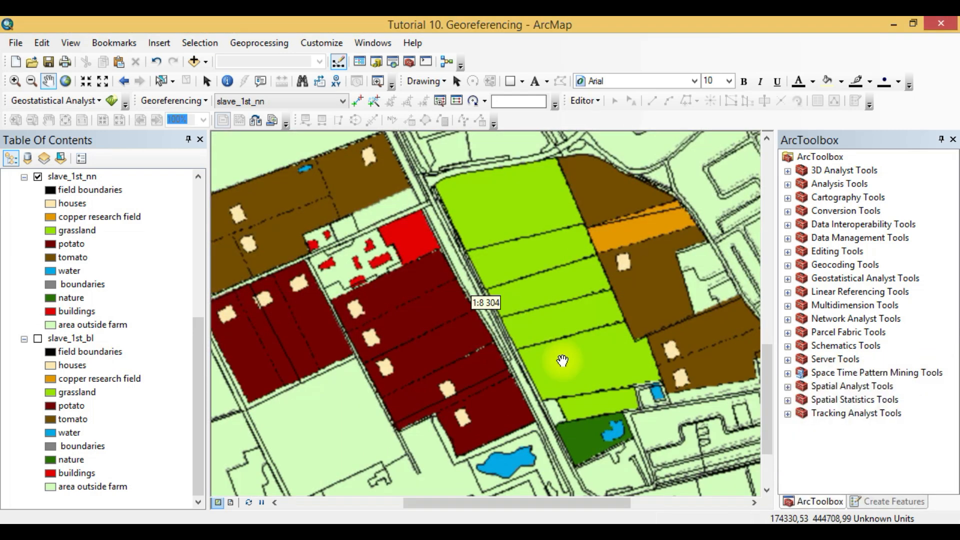
scroll(525, 379, "up", 1)
scroll(539, 326, "up", 1)
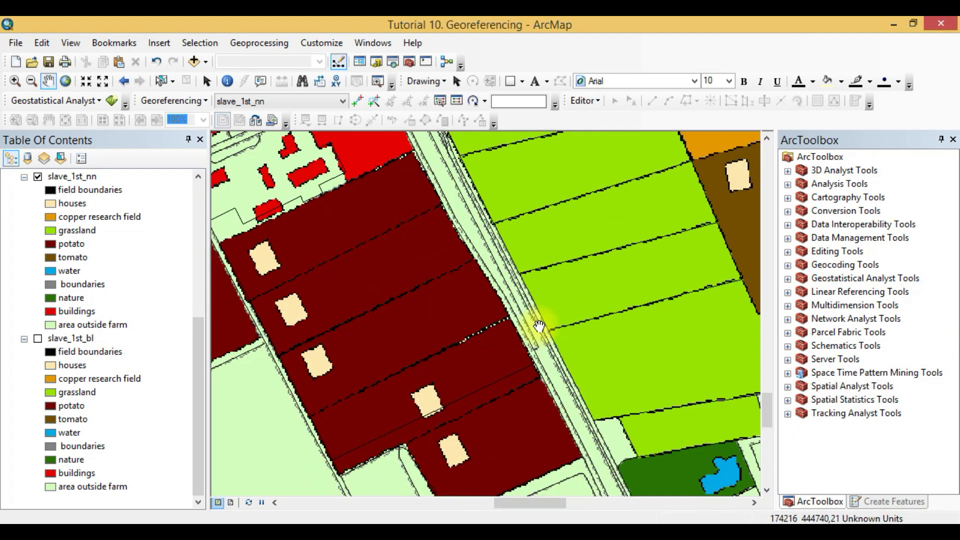
scroll(539, 326, "up", 2)
left_click_drag(625, 335, 409, 406)
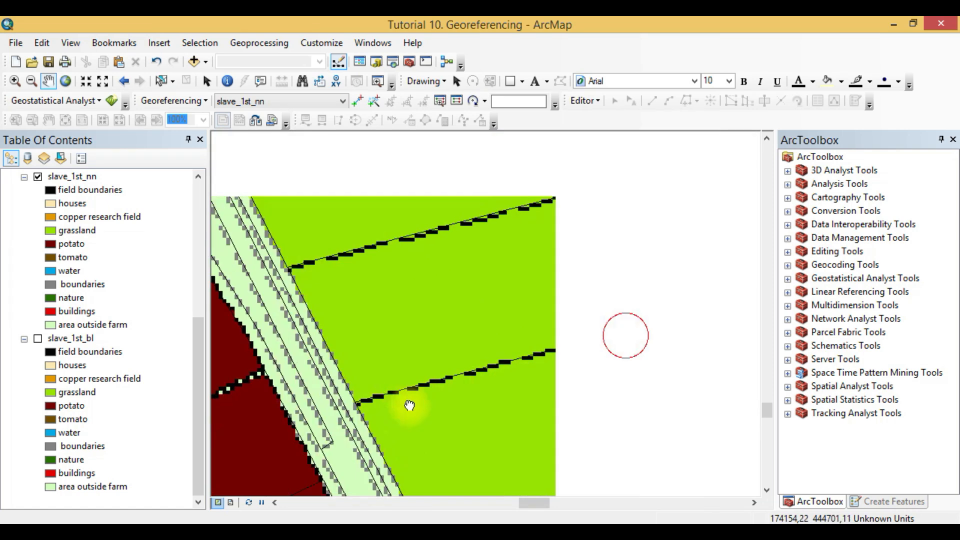
left_click_drag(628, 358, 282, 427)
left_click_drag(575, 381, 411, 428)
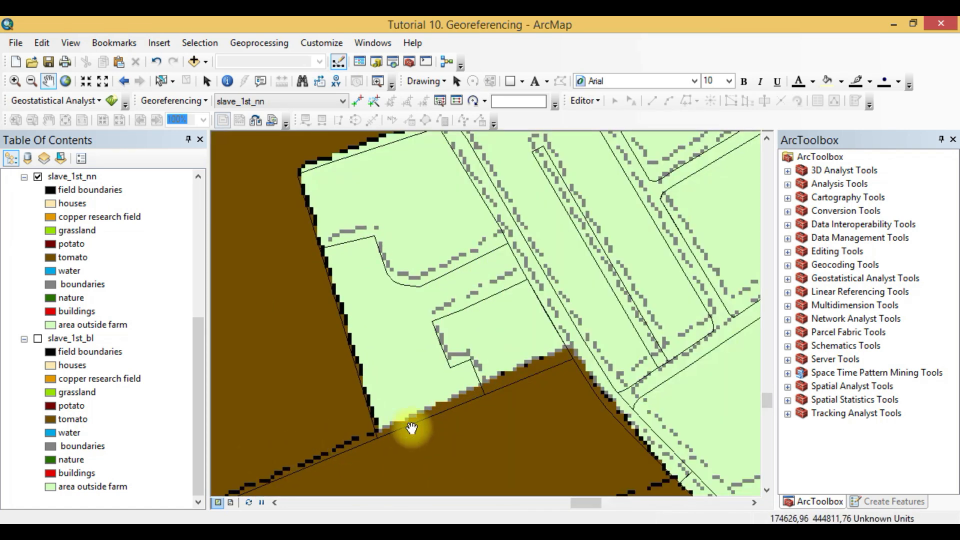
left_click_drag(501, 336, 518, 464)
mouse_move(390, 338)
left_mouse_down()
mouse_move(401, 439)
mouse_move(385, 324)
left_mouse_up()
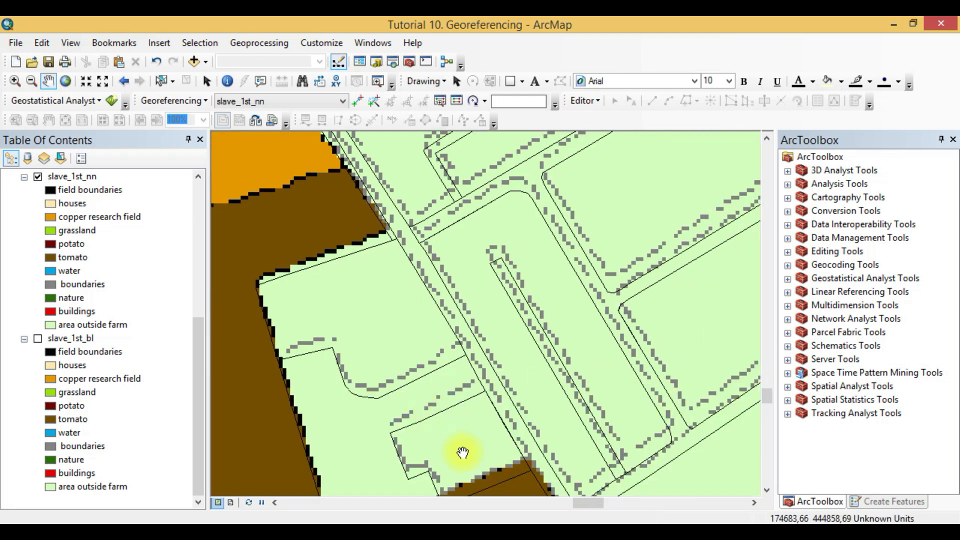
left_click_drag(463, 452, 416, 396)
mouse_move(568, 443)
left_mouse_down()
mouse_move(482, 466)
mouse_move(578, 445)
left_mouse_up()
left_click_drag(413, 228, 475, 338)
left_click_drag(474, 273, 492, 435)
left_click_drag(437, 344, 892, 270)
left_click_drag(482, 345, 940, 223)
left_click_drag(407, 348, 611, 254)
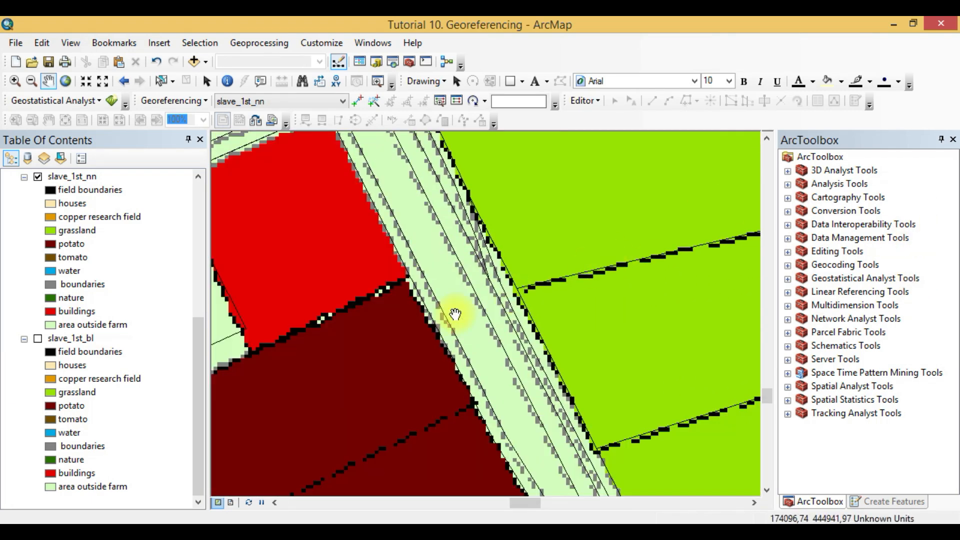
left_click_drag(426, 323, 752, 259)
left_click_drag(515, 331, 638, 272)
left_click_drag(499, 389, 535, 307)
left_click_drag(361, 340, 644, 330)
left_click_drag(430, 313, 629, 199)
left_click_drag(484, 352, 521, 288)
left_click_drag(350, 322, 469, 449)
left_click_drag(460, 307, 453, 471)
left_click_drag(447, 344, 525, 483)
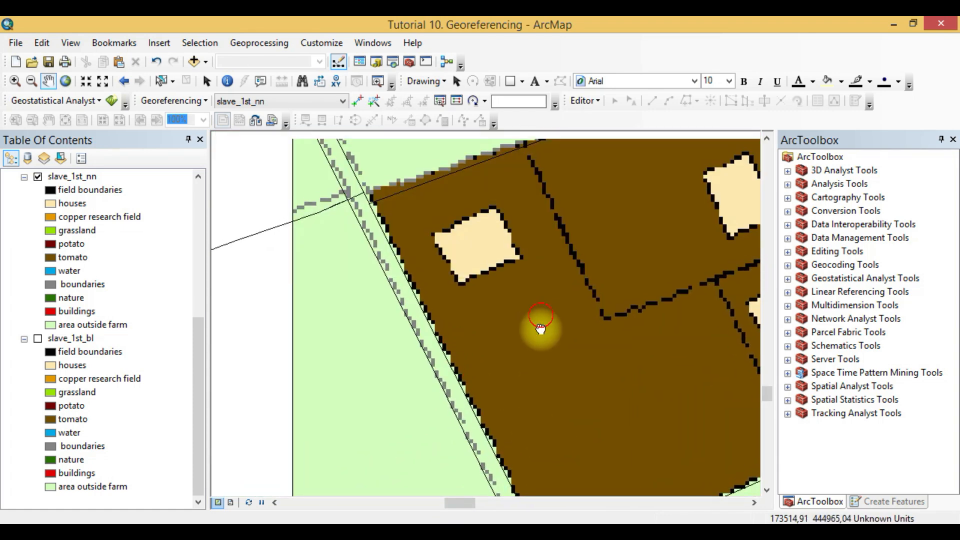
left_click_drag(541, 315, 550, 454)
left_click_drag(556, 403, 409, 313)
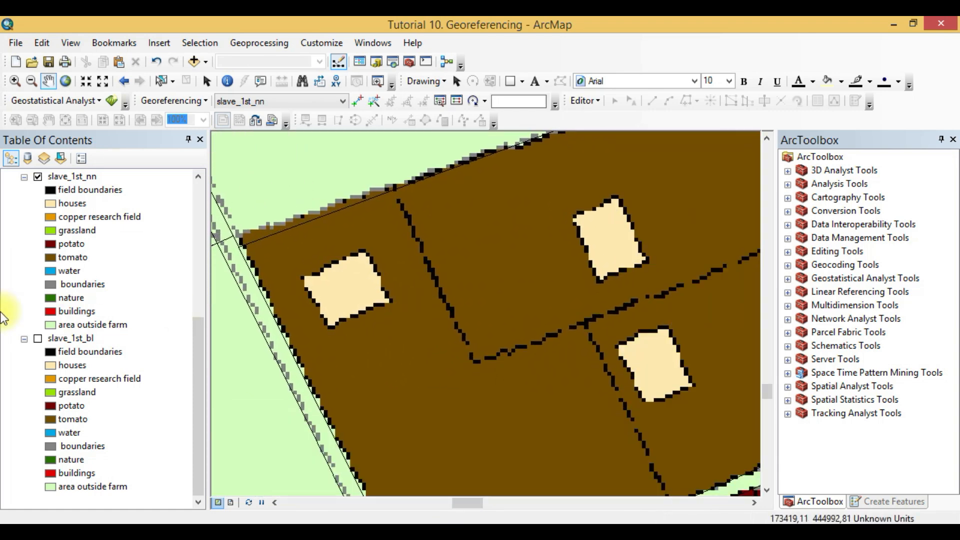
Show slave_1st_bl instead of slave_1st_nn and examine its displacement from master_map, from the northwestern fields down to the southern roundabout.
left_click(38, 339)
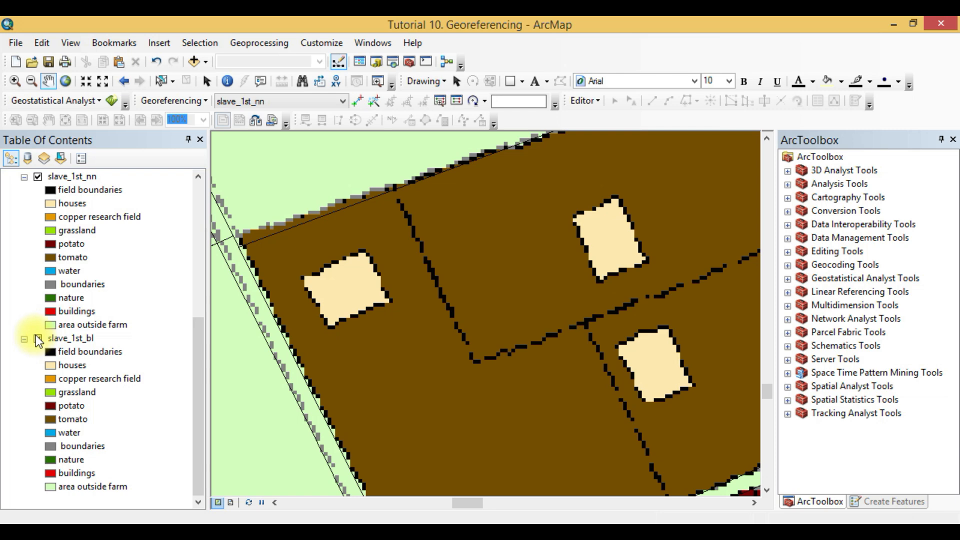
left_click(37, 176)
left_click_drag(517, 356, 102, 523)
left_click_drag(572, 424, 272, 284)
left_click_drag(560, 460, 224, 270)
left_click_drag(700, 405, 348, 214)
left_click_drag(524, 443, 330, 148)
left_click_drag(446, 441, 273, 184)
left_click_drag(527, 434, 631, 275)
left_click_drag(425, 395, 579, 270)
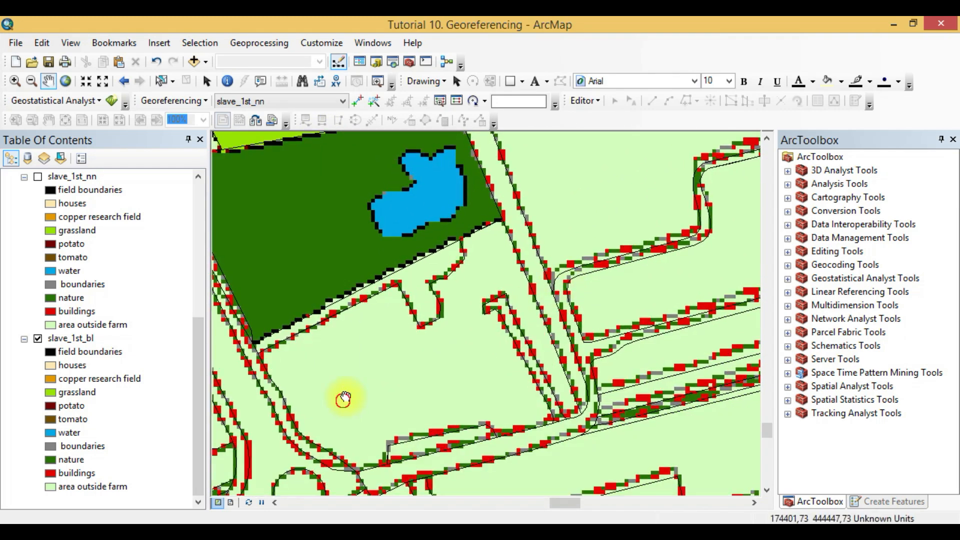
left_click_drag(343, 400, 434, 337)
left_click_drag(356, 399, 461, 302)
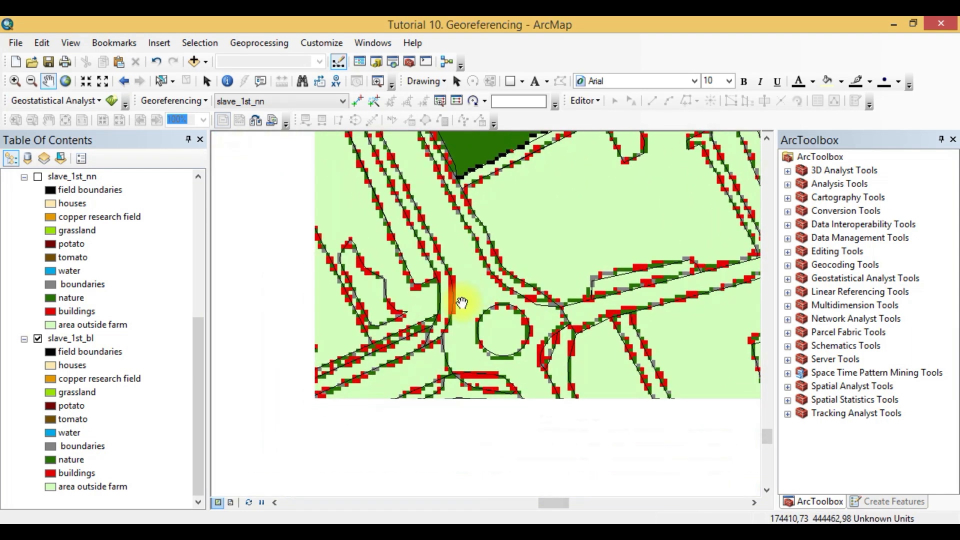
left_click_drag(408, 359, 538, 294)
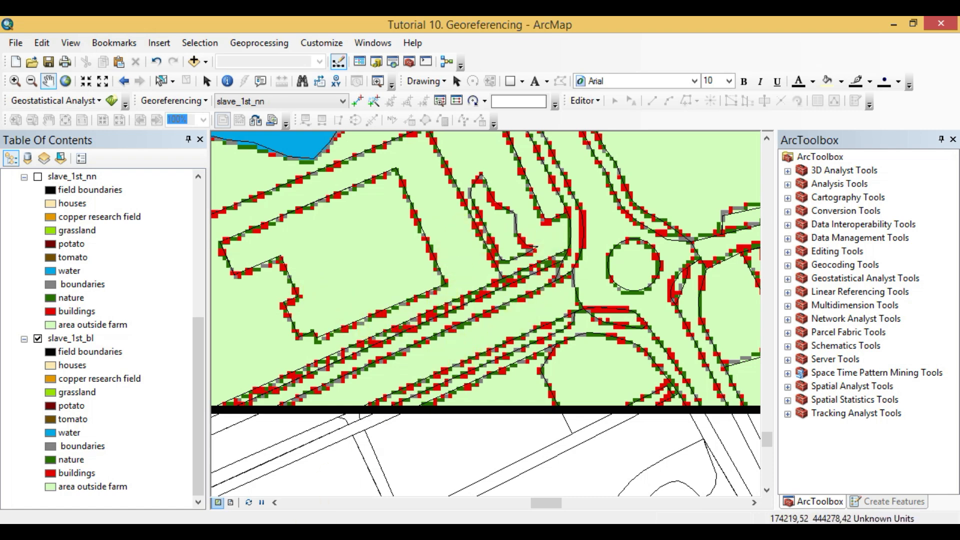
Switch to the Word tutorial and add a blank answer line below question 4a.
key("alt+Tab")
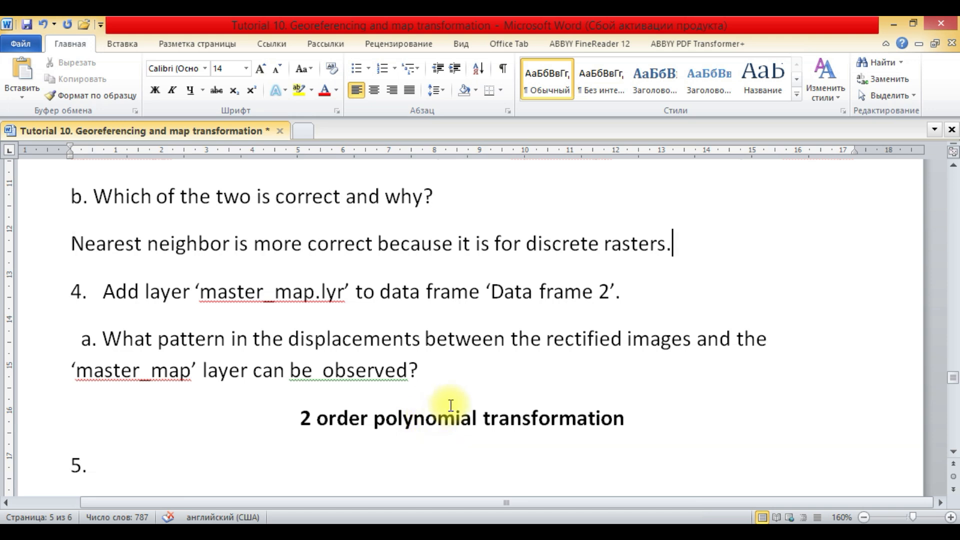
left_click(453, 379)
key("Return")
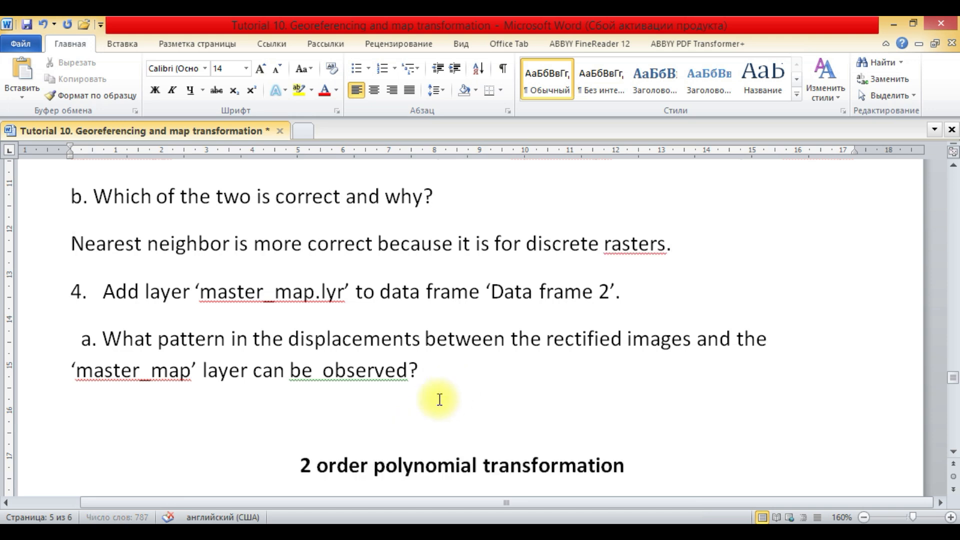
Show slave_1st_nn again in ArcMap and paste a screenshot of the fields near the ponds below question 4a in Word.
left_click(314, 485)
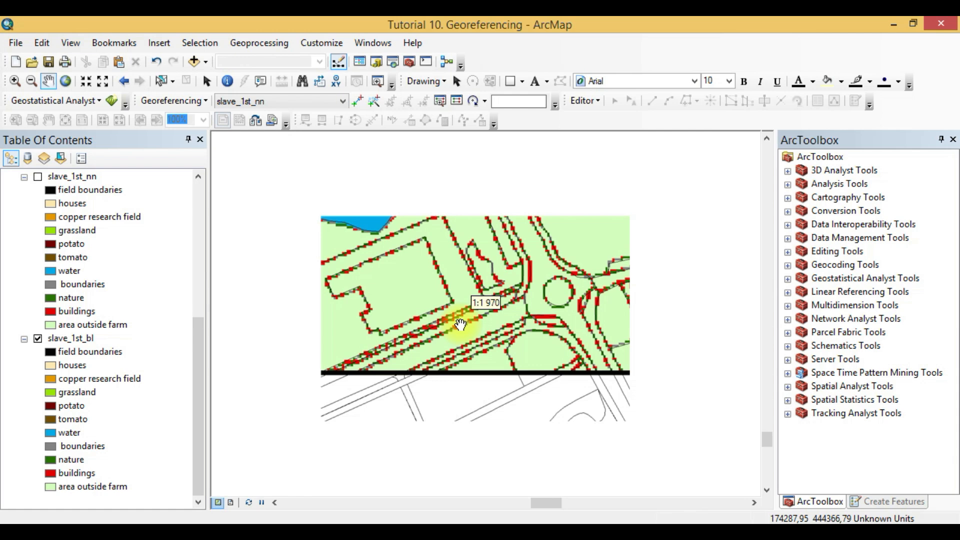
left_click(39, 178)
left_click_drag(409, 206, 419, 389)
left_click_drag(448, 307, 476, 365)
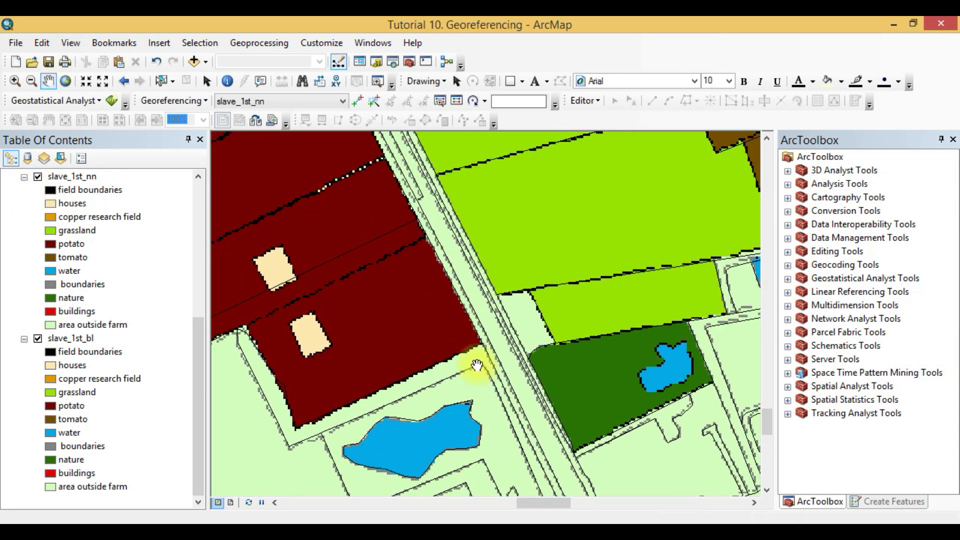
key("alt+Tab")
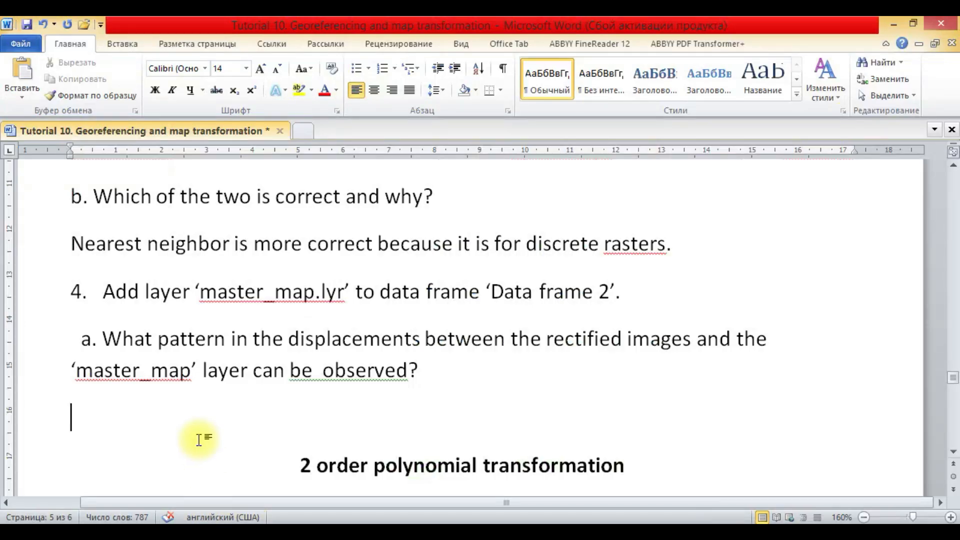
key("ctrl+v")
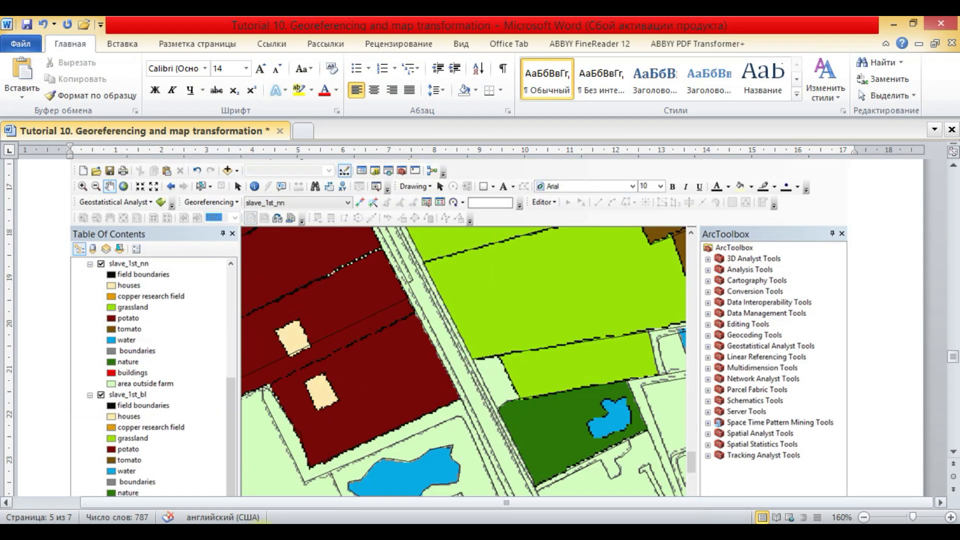
Return to ArcMap and examine the displacement between the rasters and master_map around the copper research field and the northeastern corner.
key("alt+Tab")
scroll(396, 384, "up", 2)
left_click_drag(557, 326, 458, 393)
left_click_drag(504, 256, 489, 362)
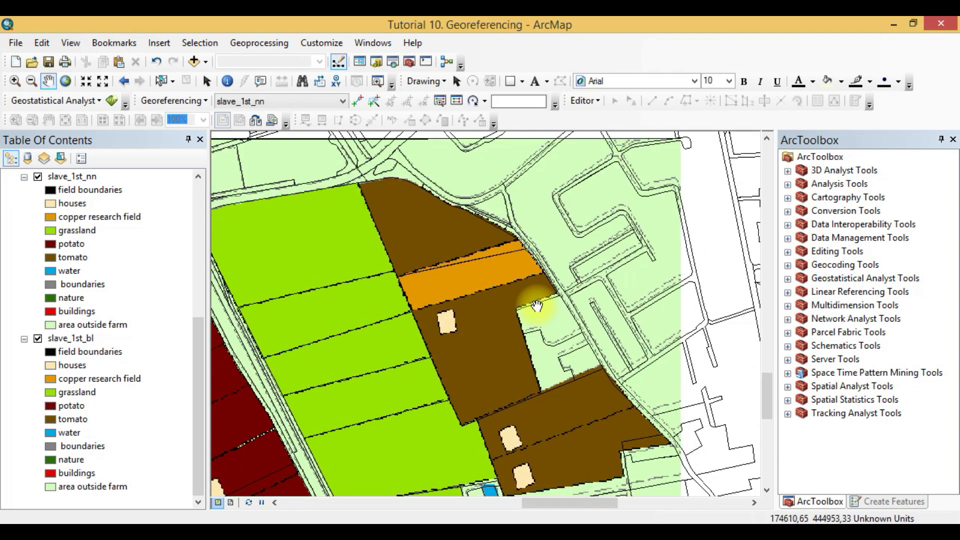
scroll(536, 300, "down", 2)
left_click_drag(525, 279, 470, 362)
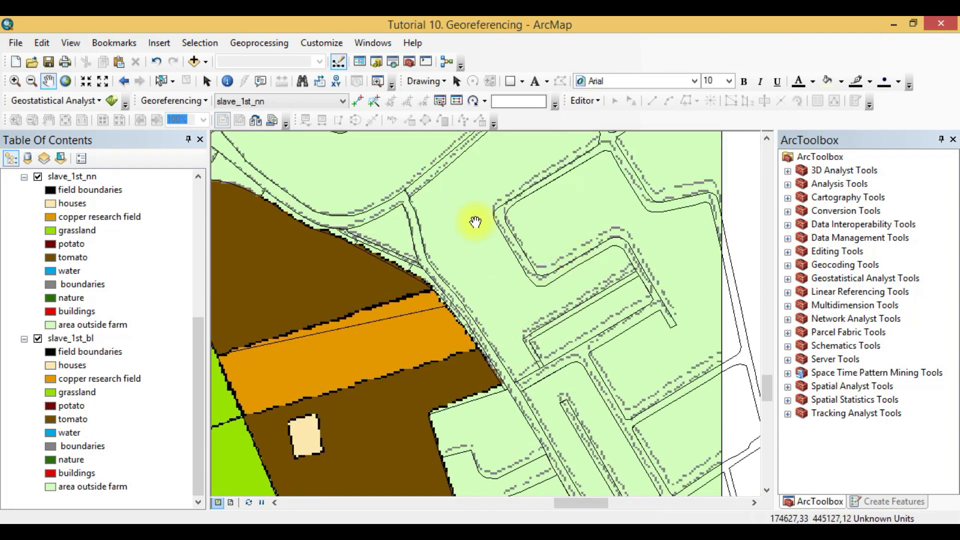
left_click_drag(475, 218, 430, 311)
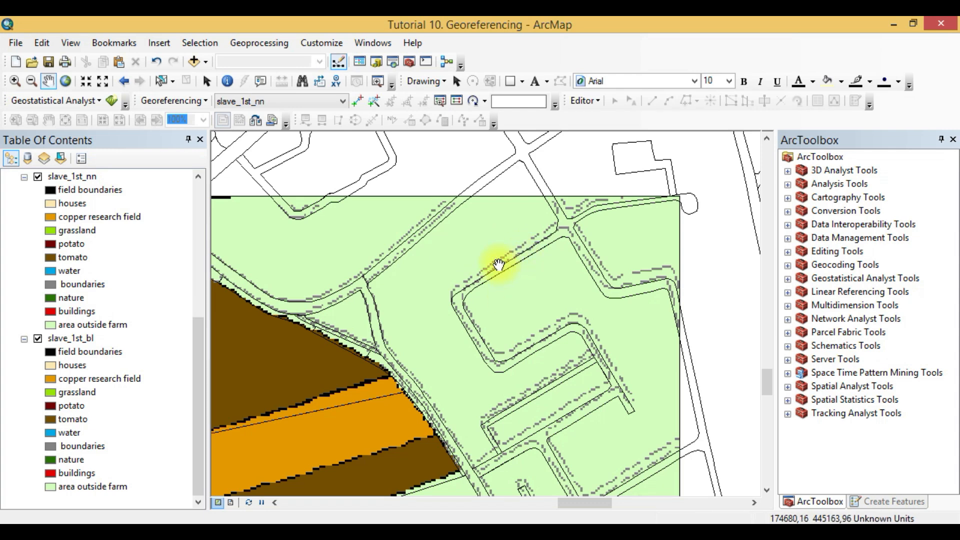
left_click_drag(485, 405, 549, 323)
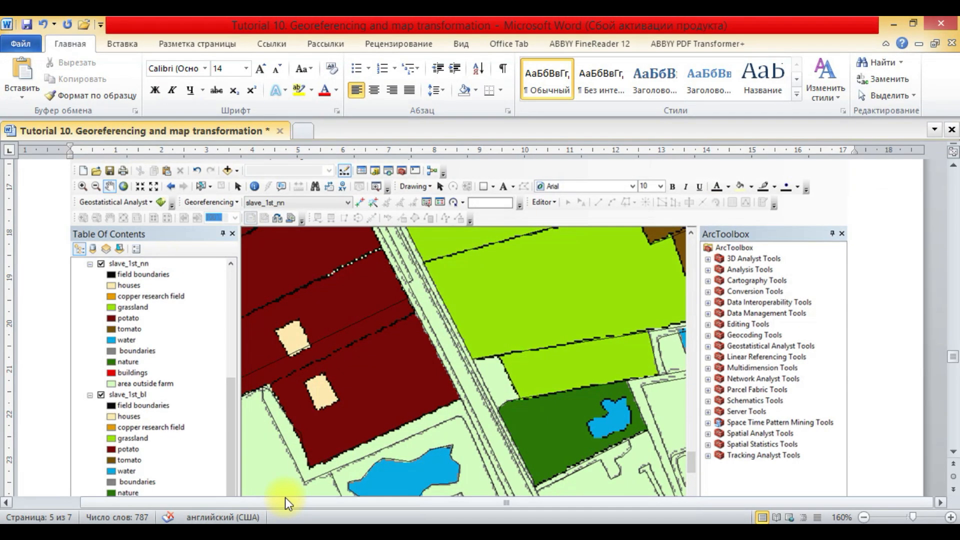
Switch to Word and answer question 4a below the pasted screenshot with 'Georeferencing was done pretty accurately'.
scroll(343, 435, "down", 8)
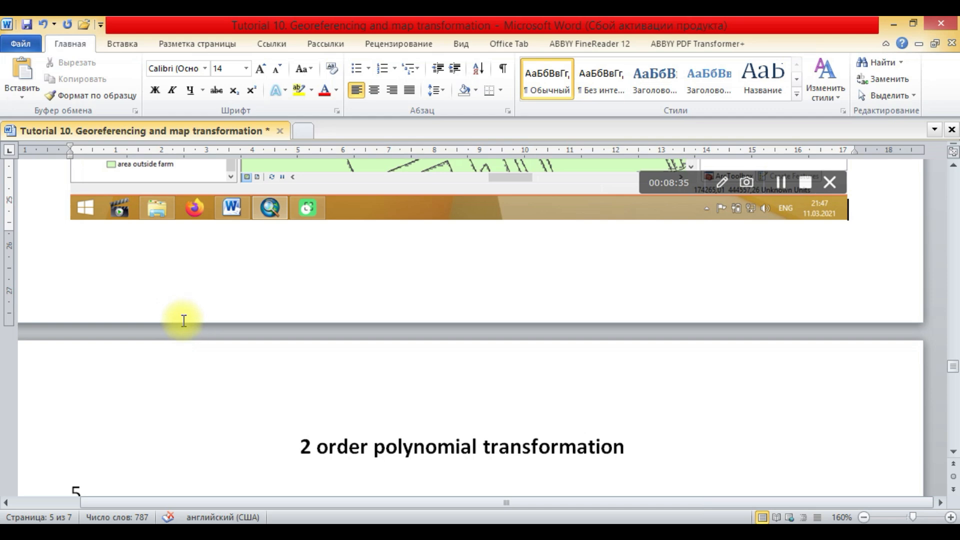
key("Return")
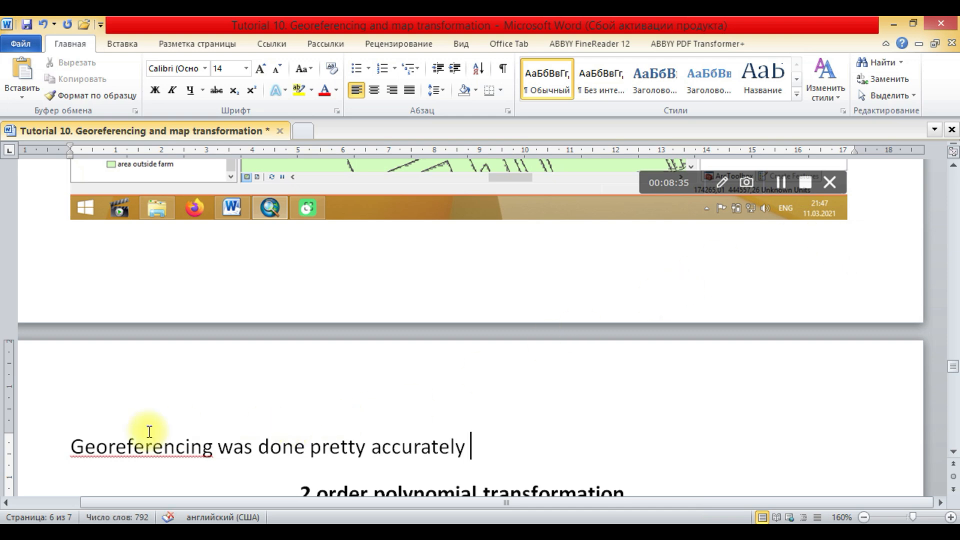
scroll(165, 450, "down", 3)
scroll(204, 442, "up", 3)
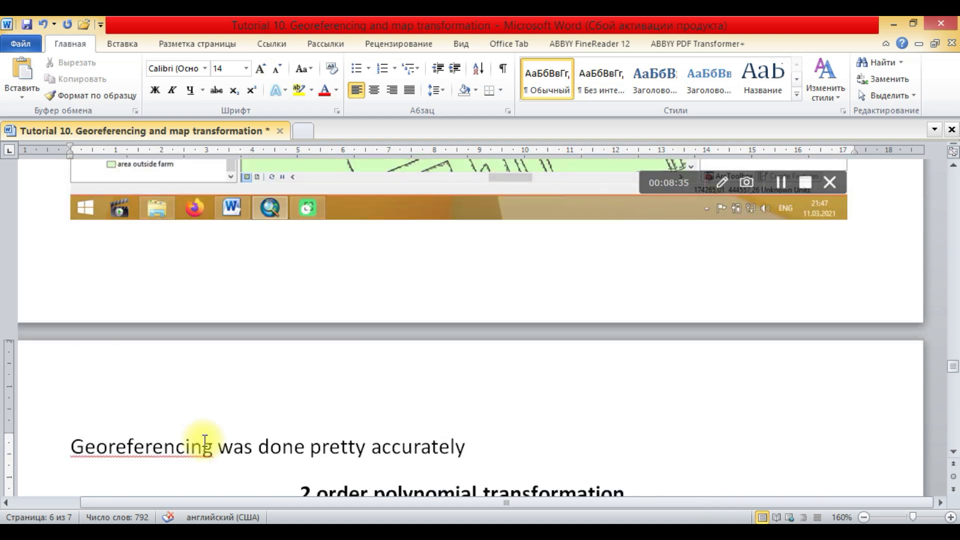
scroll(270, 440, "up", 3)
scroll(271, 418, "down", 15)
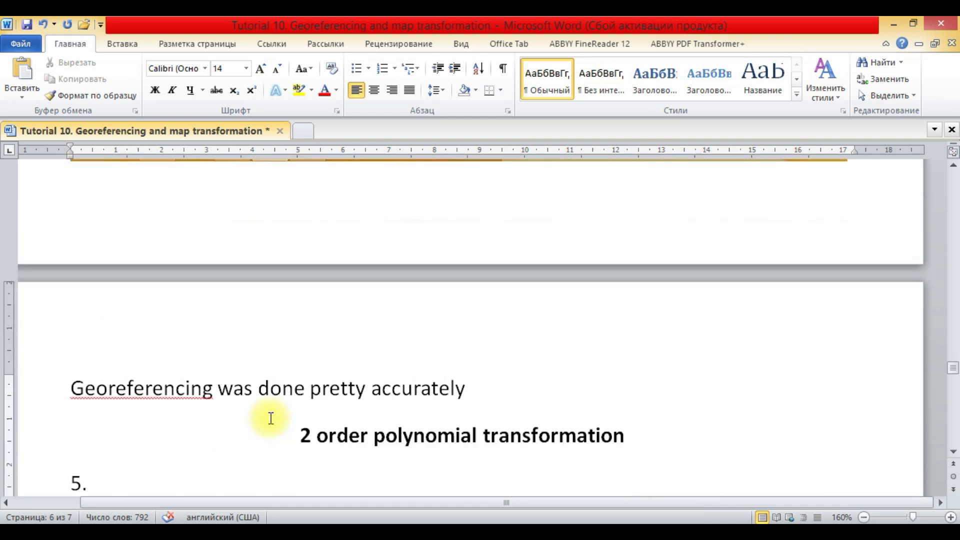